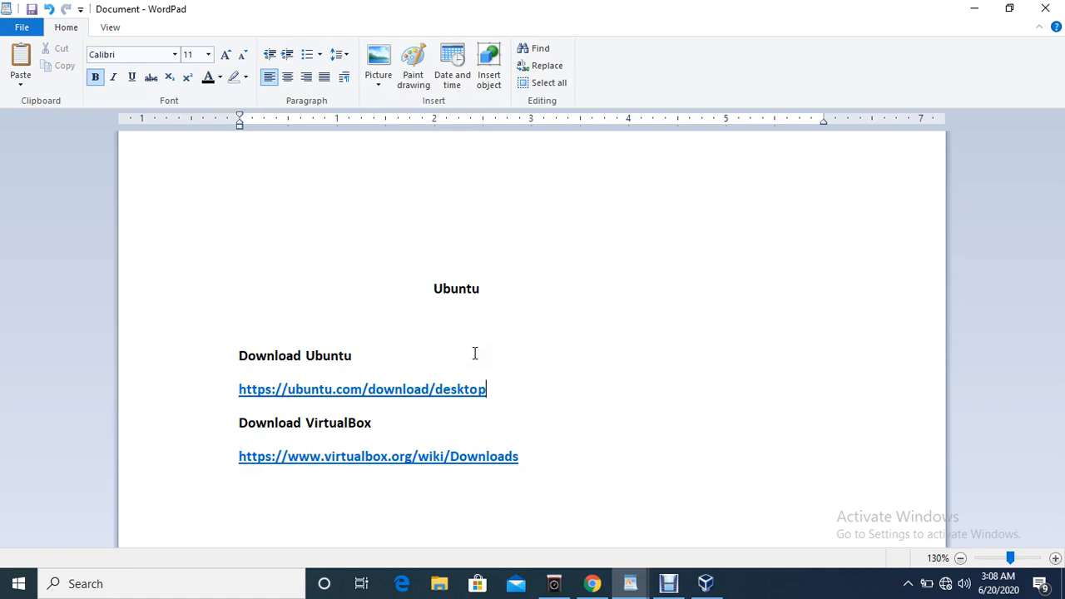
Switch to Chrome and review the VirtualBox downloads page and the Ubuntu 20.04 LTS desktop download page
{"action": "left_click", "coordinate": [592, 585]}
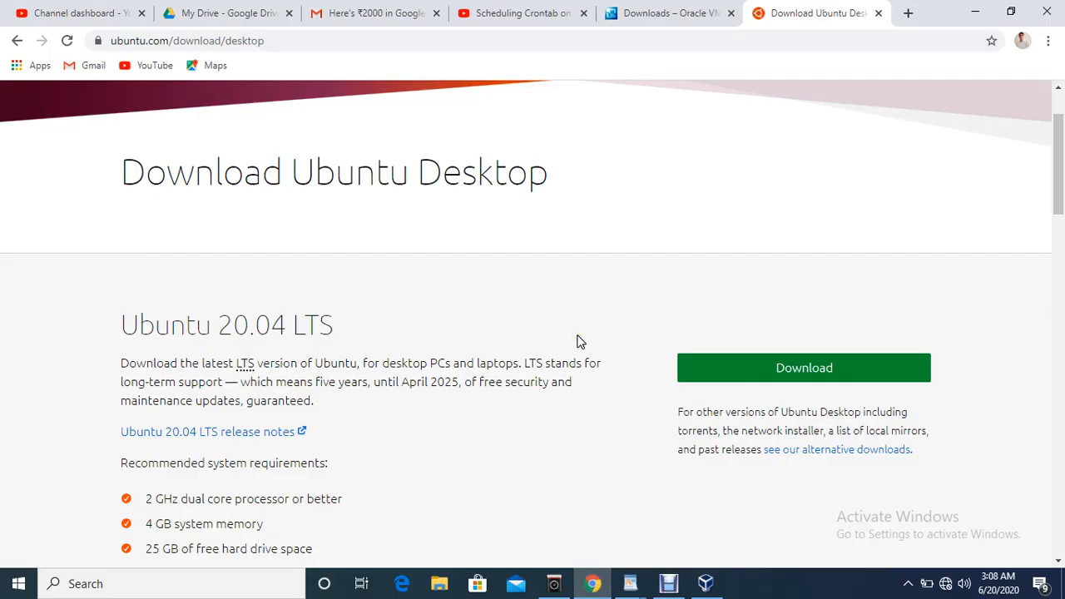
{"action": "left_click", "coordinate": [672, 15]}
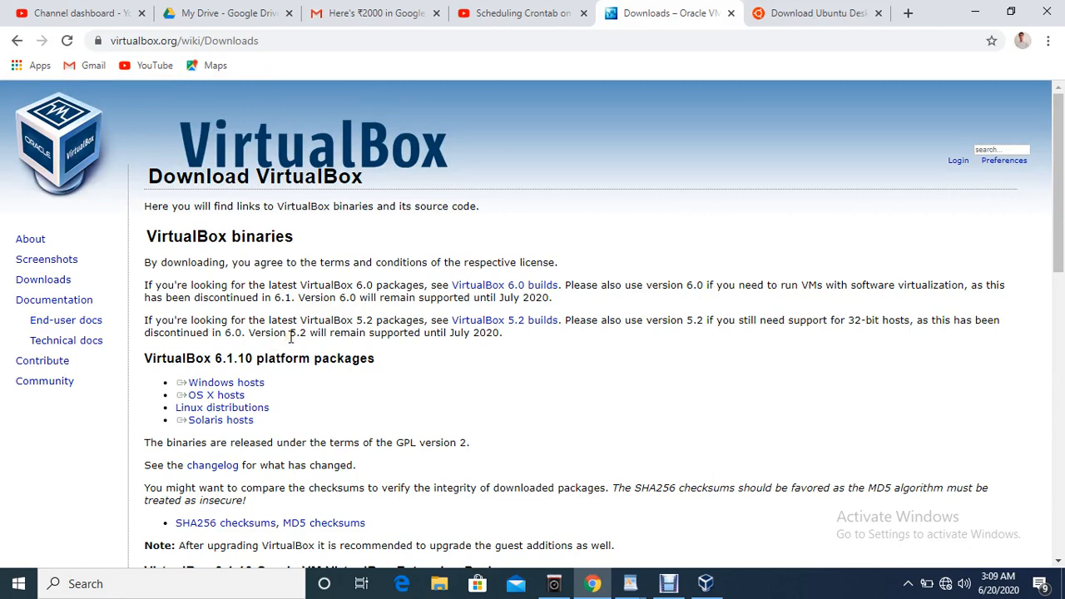
{"action": "left_click", "coordinate": [806, 20]}
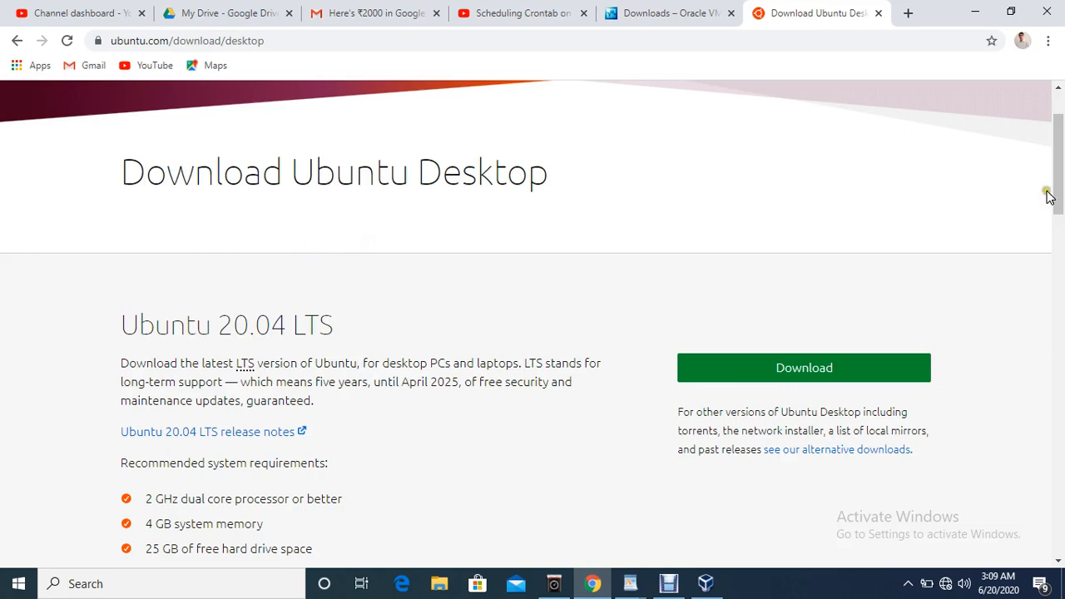
{"action": "left_click_drag", "start_coordinate": [1048, 196], "coordinate": [1050, 158]}
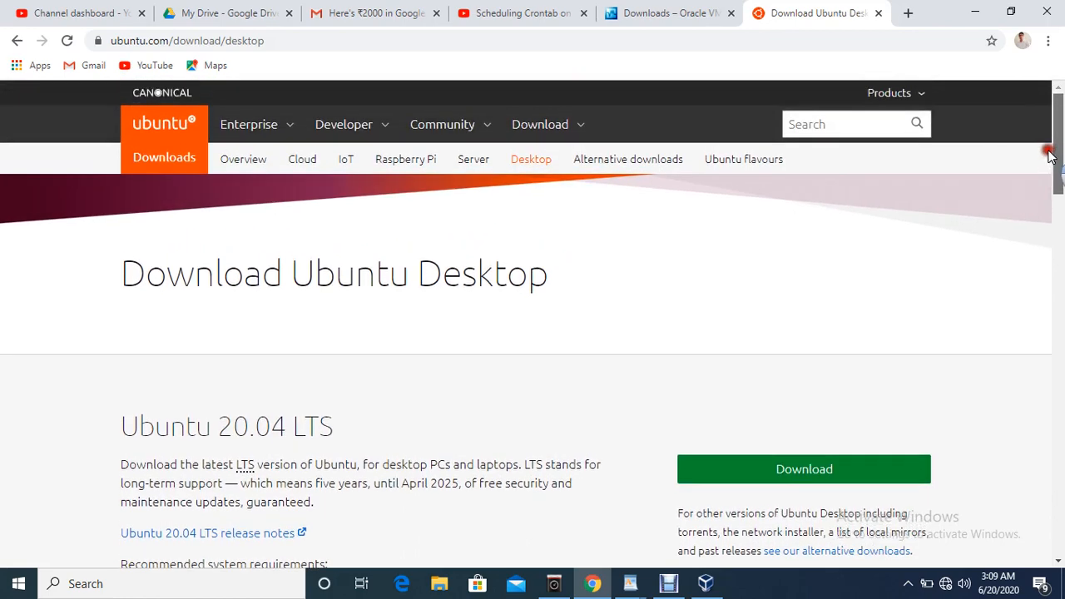
{"action": "mouse_move", "coordinate": [1051, 157]}
{"action": "left_mouse_down"}
{"action": "mouse_move", "coordinate": [1054, 166]}
{"action": "mouse_move", "coordinate": [1046, 146]}
{"action": "mouse_move", "coordinate": [1052, 166]}
{"action": "left_mouse_up"}
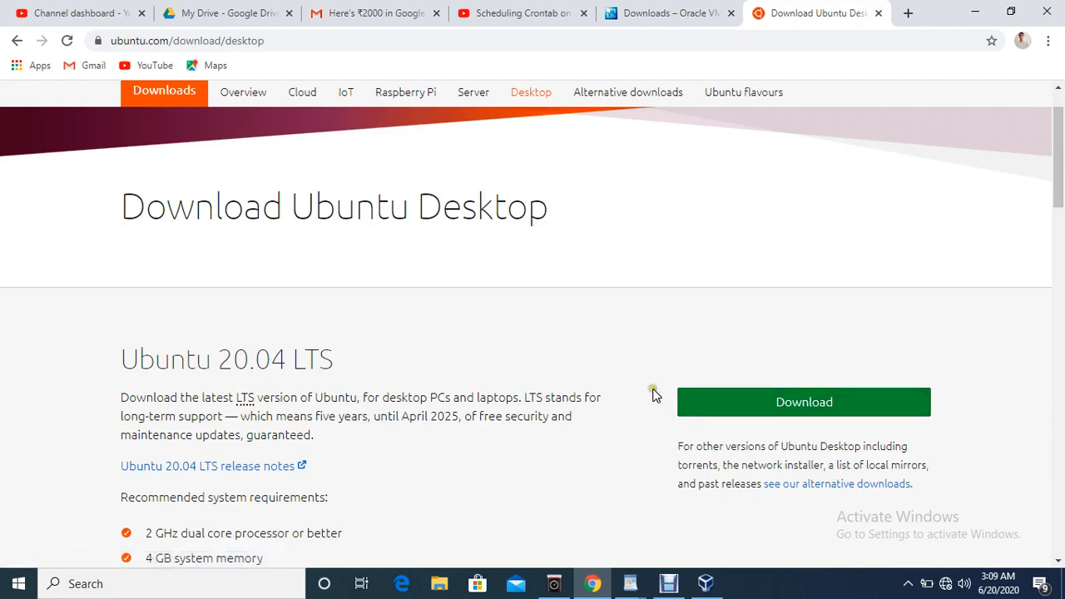
{"action": "left_click", "coordinate": [973, 15]}
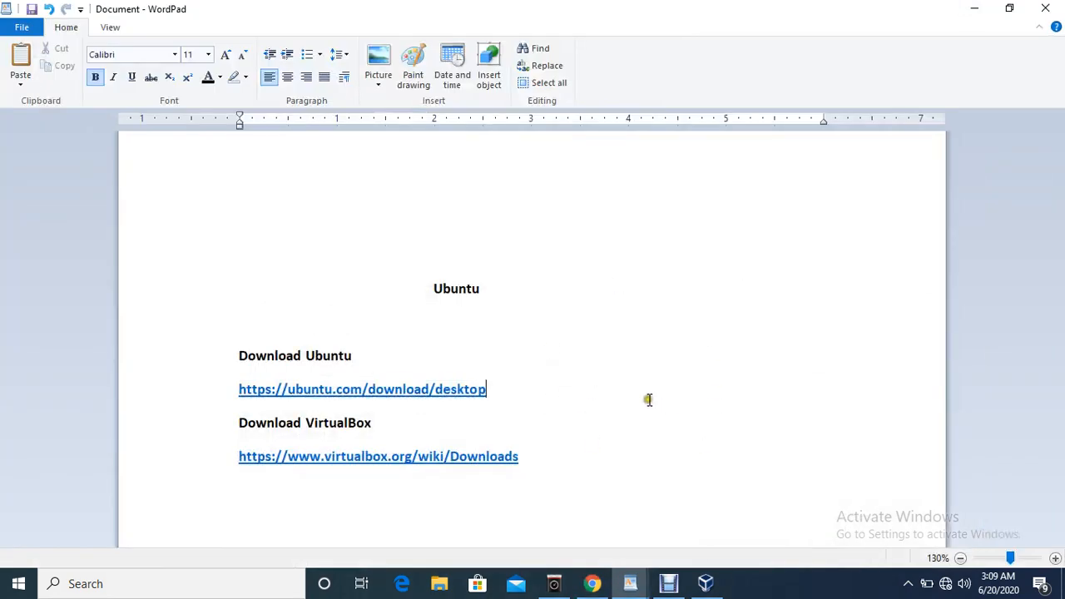
Switch to Oracle VM VirtualBox and start creating a new virtual machine named node1
{"action": "left_click", "coordinate": [975, 10]}
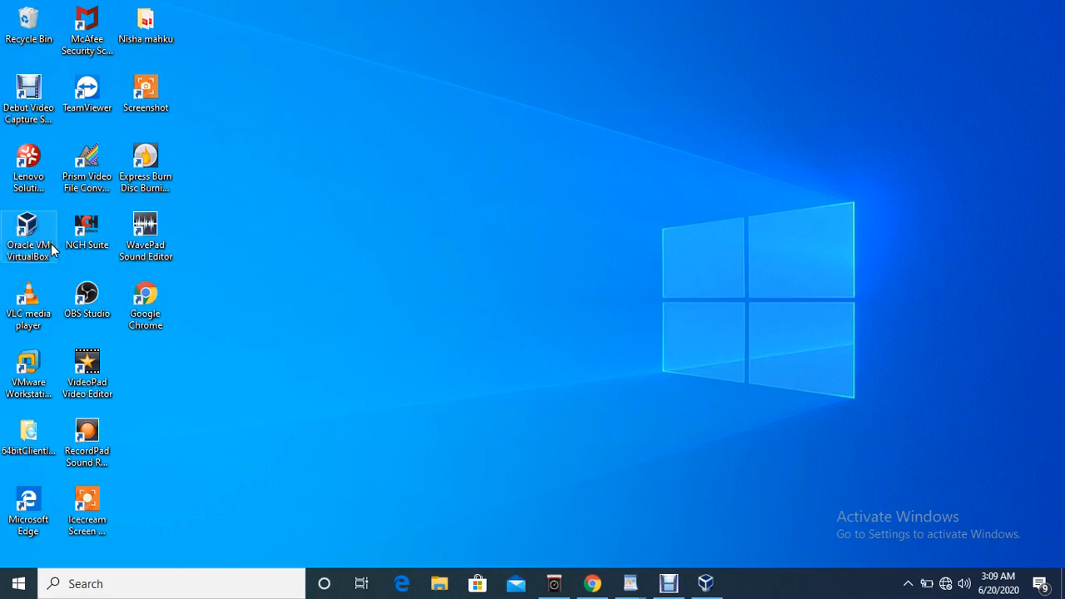
{"action": "left_click", "coordinate": [698, 588]}
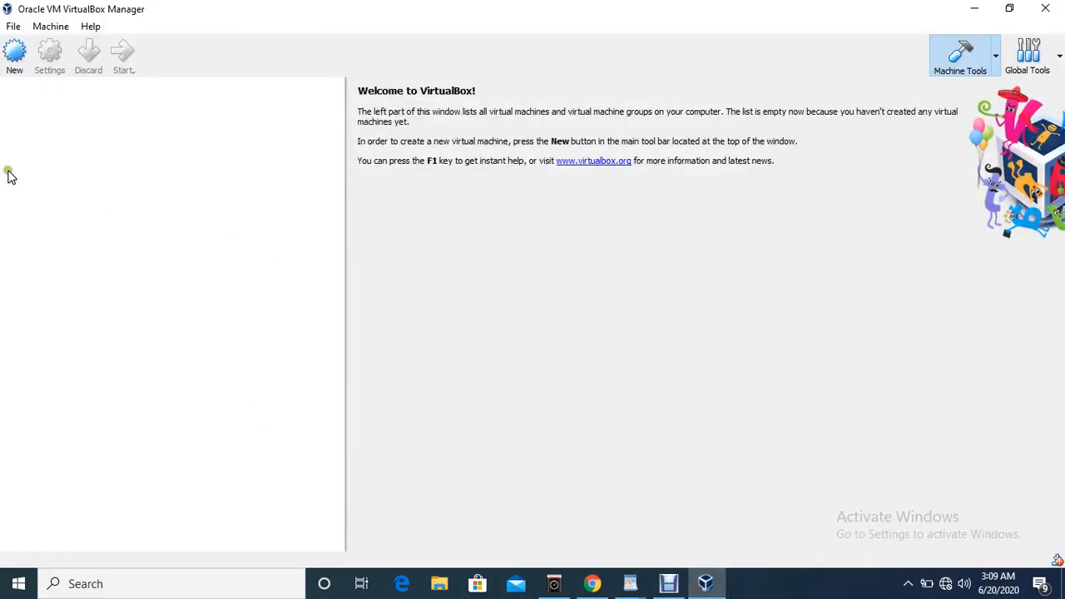
{"action": "left_click", "coordinate": [17, 66]}
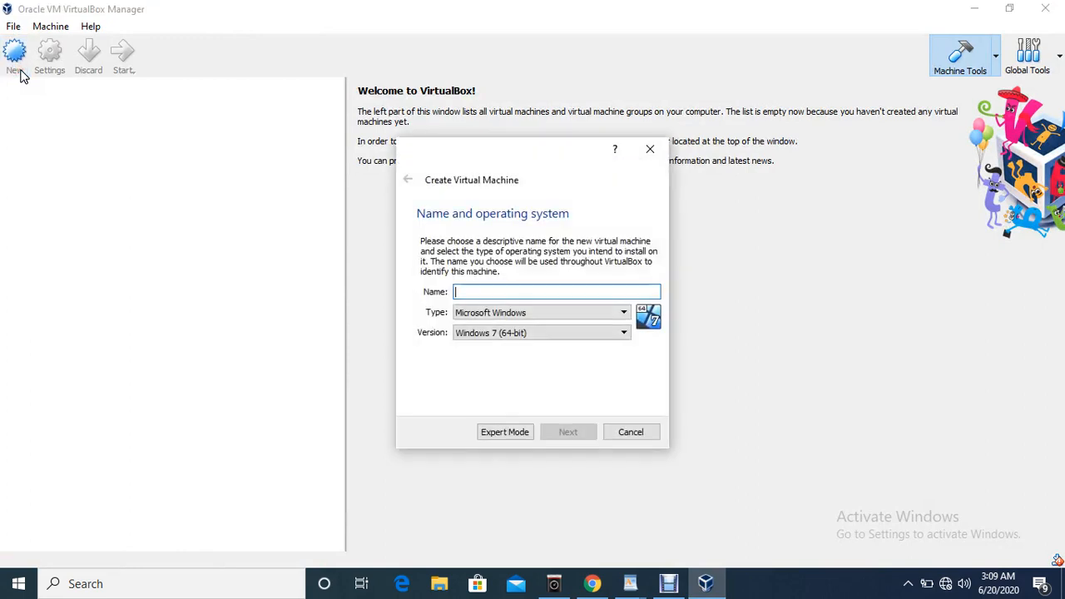
{"action": "left_click", "coordinate": [500, 293]}
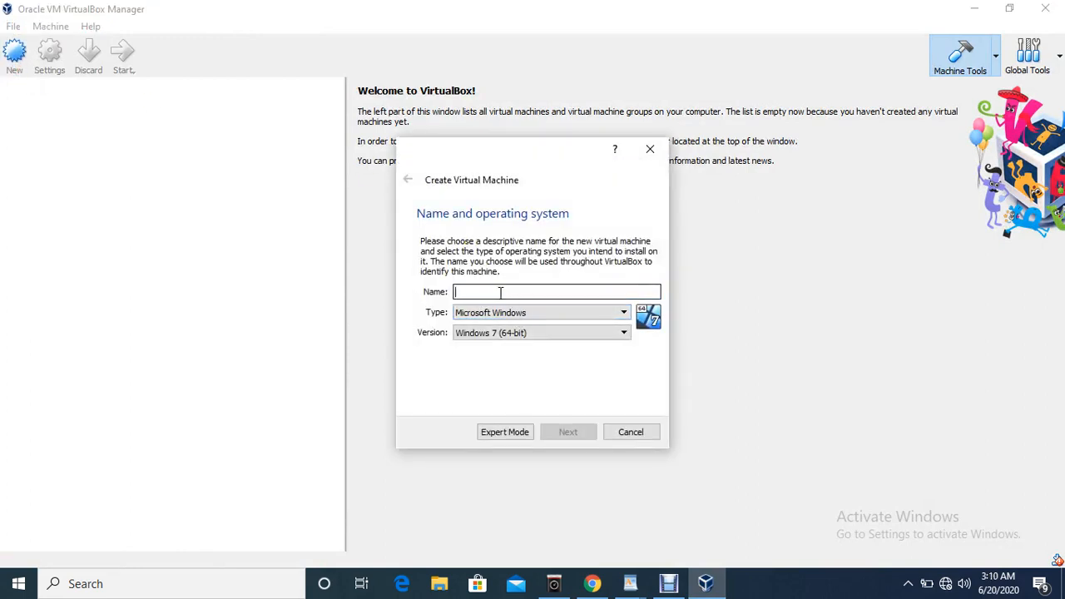
{"action": "type", "text": "te"}
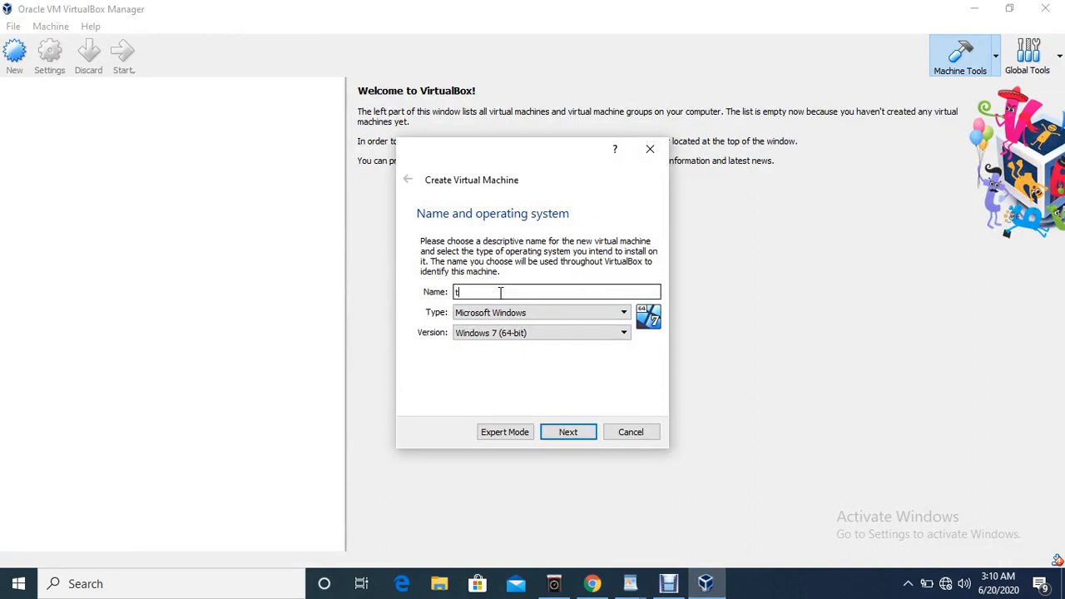
{"action": "key", "text": "BackSpace"}
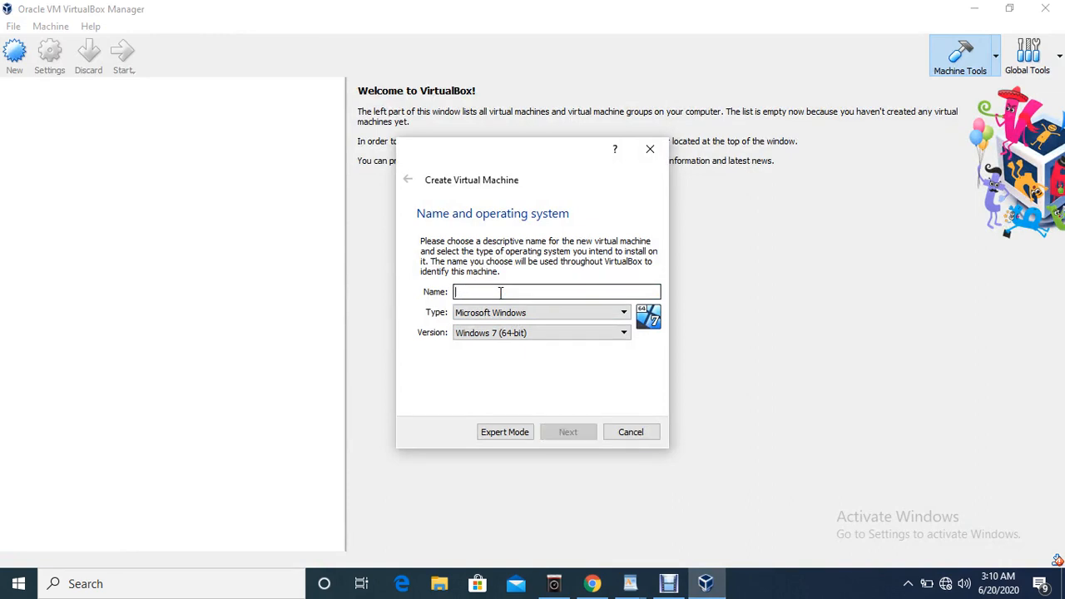
{"action": "type", "text": "no"}
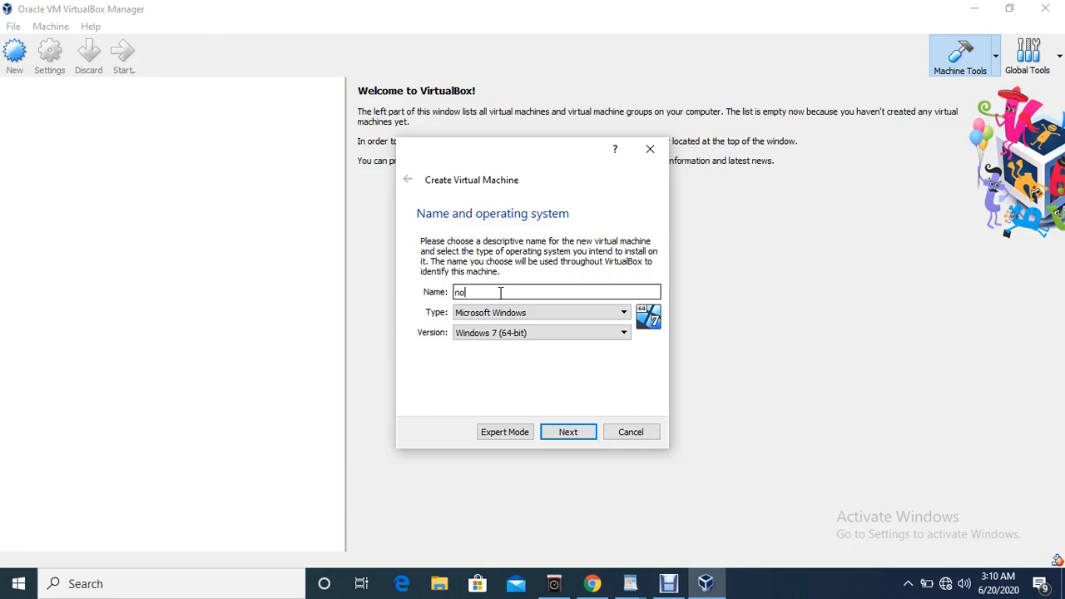
{"action": "type", "text": "d"}
{"action": "key", "text": "BackSpace"}
{"action": "key", "text": "BackSpace"}
{"action": "type", "text": "node1"}
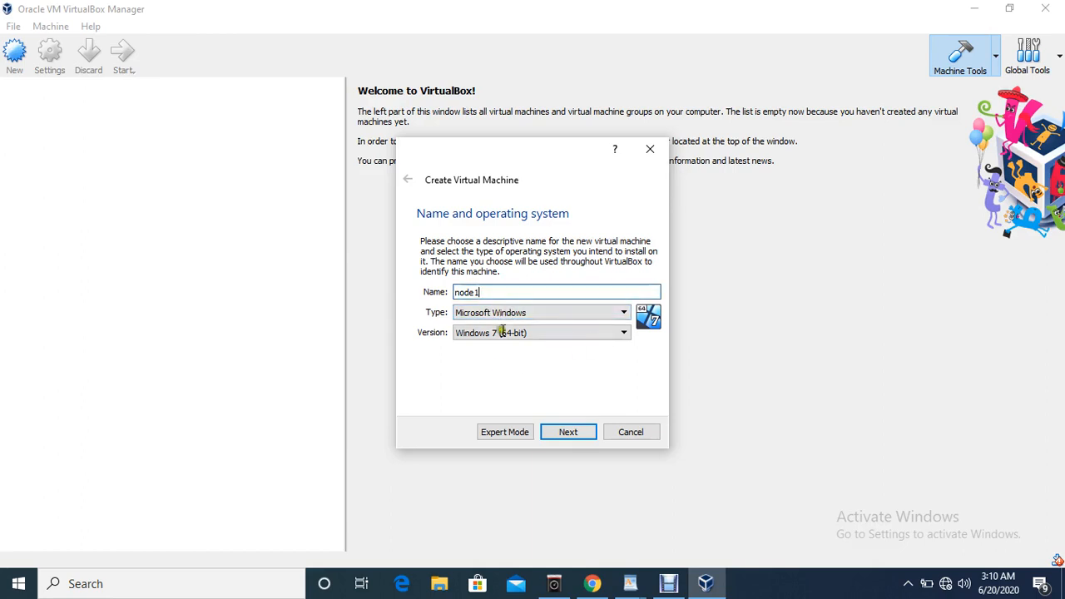
Set the machine's operating system type to Linux and version to Ubuntu (64-bit), and continue to memory size
{"action": "left_click", "coordinate": [519, 312]}
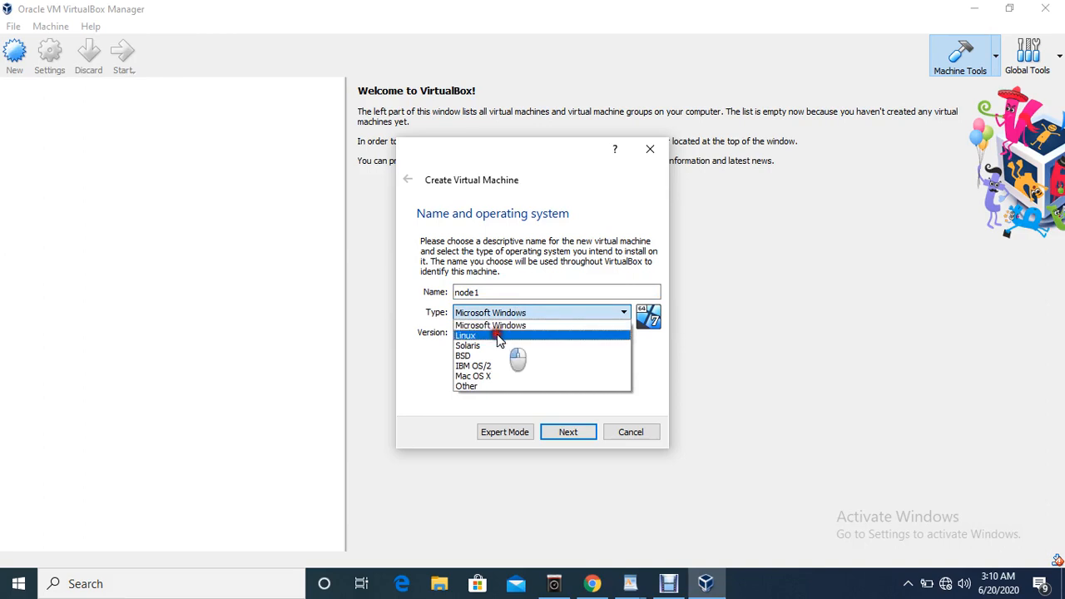
{"action": "left_click", "coordinate": [500, 336]}
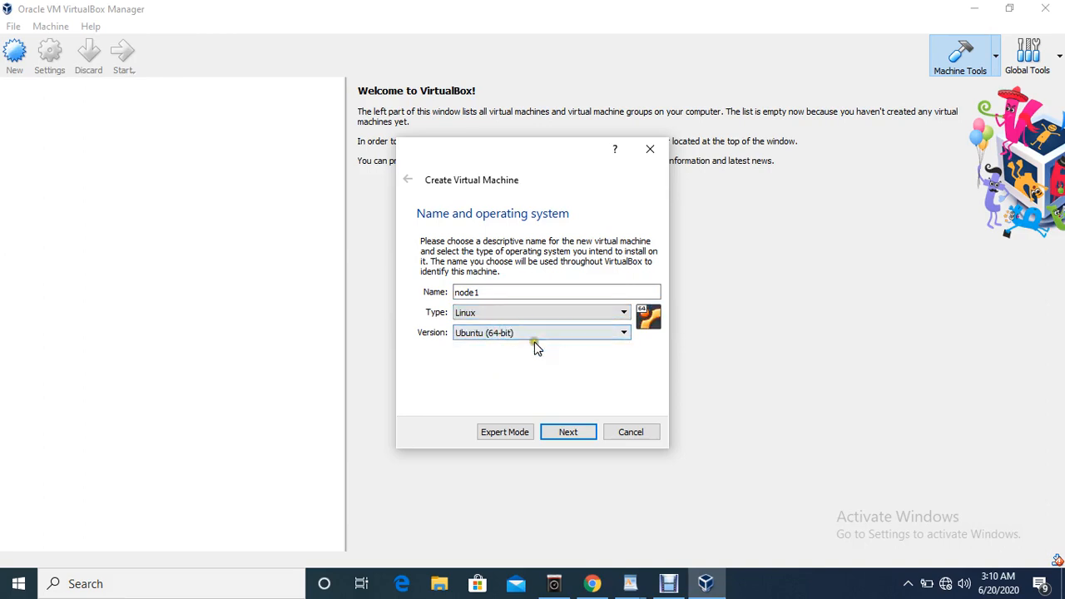
{"action": "left_click", "coordinate": [487, 335]}
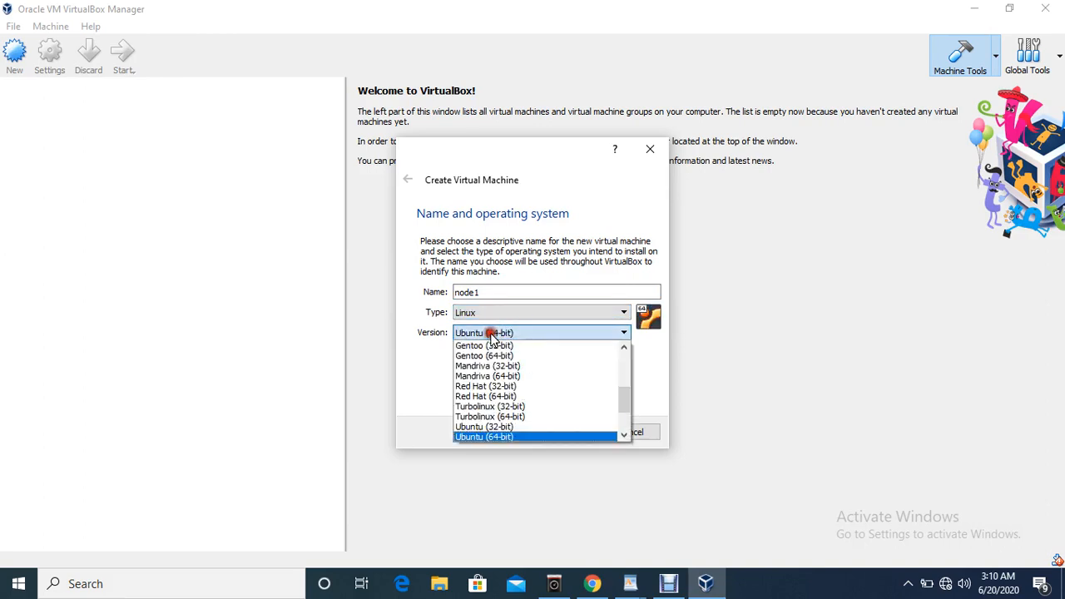
{"action": "left_click", "coordinate": [476, 437]}
{"action": "left_click", "coordinate": [566, 433]}
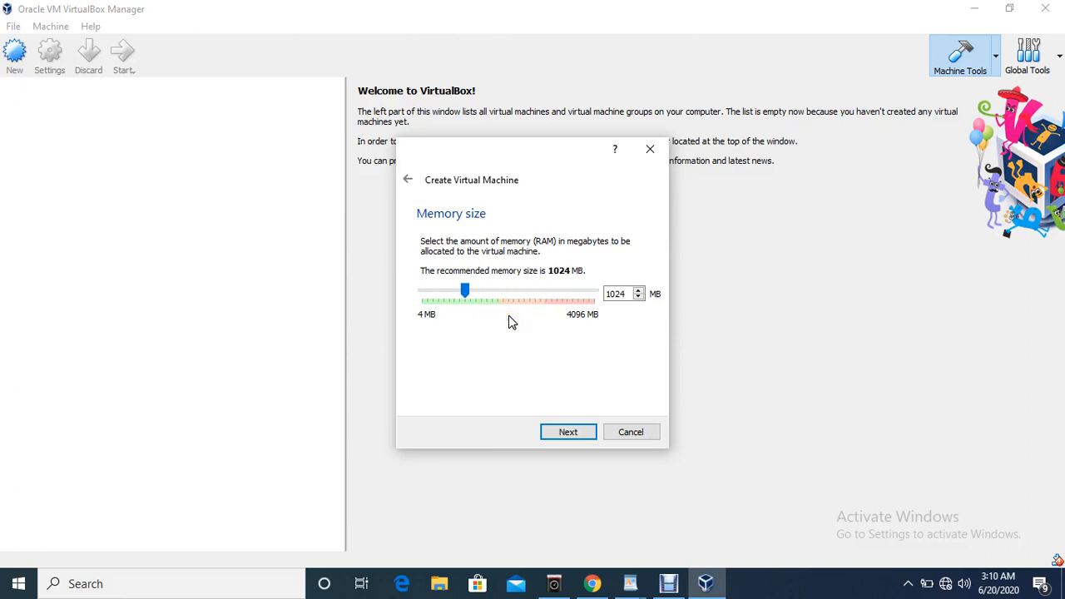
Accept the memory size of 1024 MB and choose to create a virtual hard disk now
{"action": "left_click", "coordinate": [466, 316]}
{"action": "left_click", "coordinate": [582, 432]}
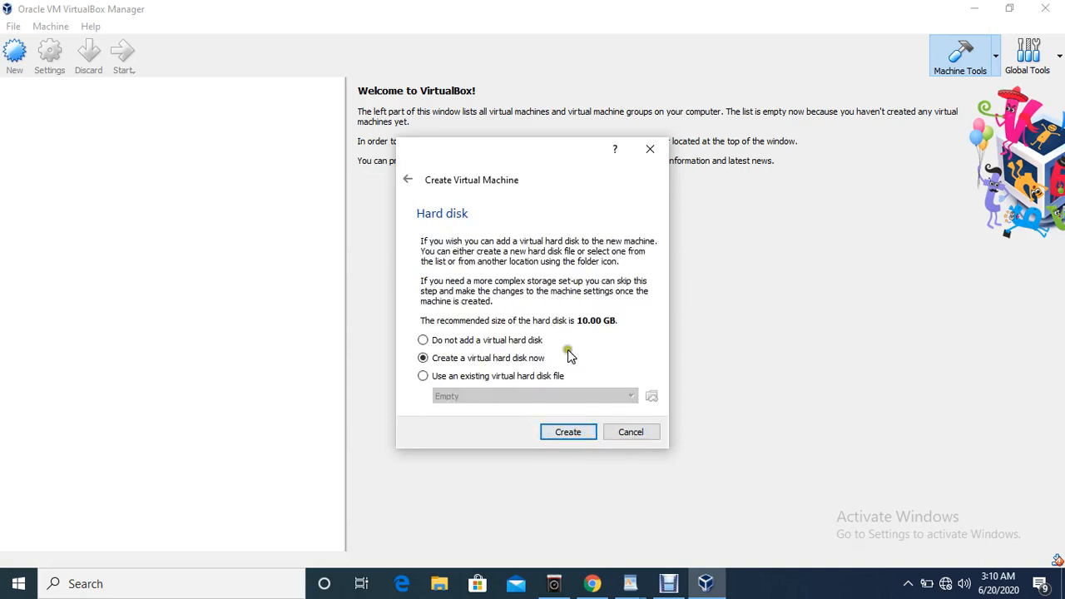
{"action": "left_click", "coordinate": [568, 433]}
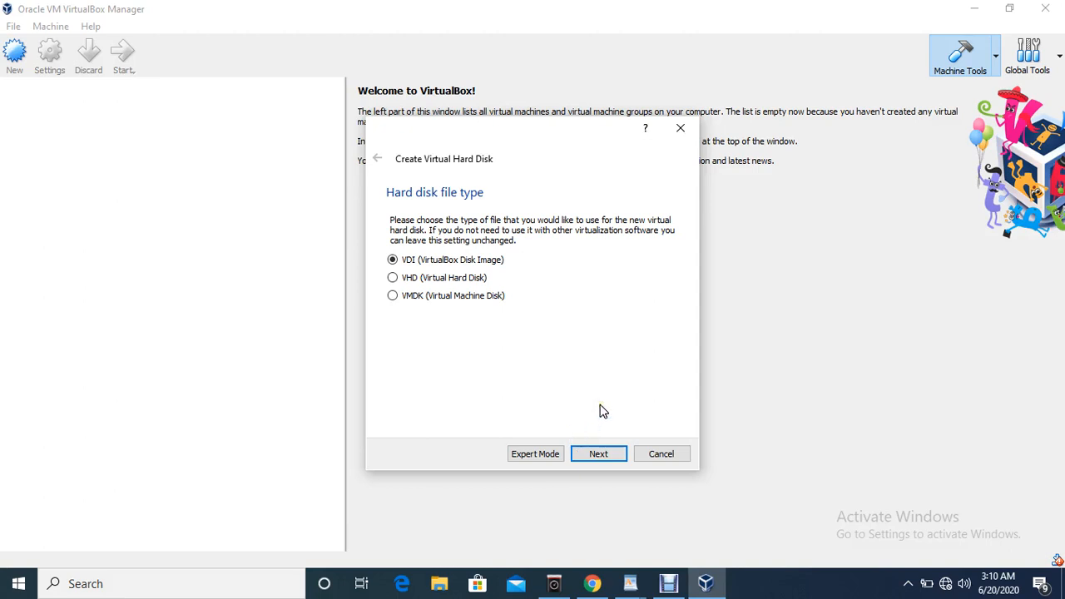
Choose VDI as the hard disk file type with dynamically allocated storage, and check the disk file's save location
{"action": "left_click", "coordinate": [598, 453]}
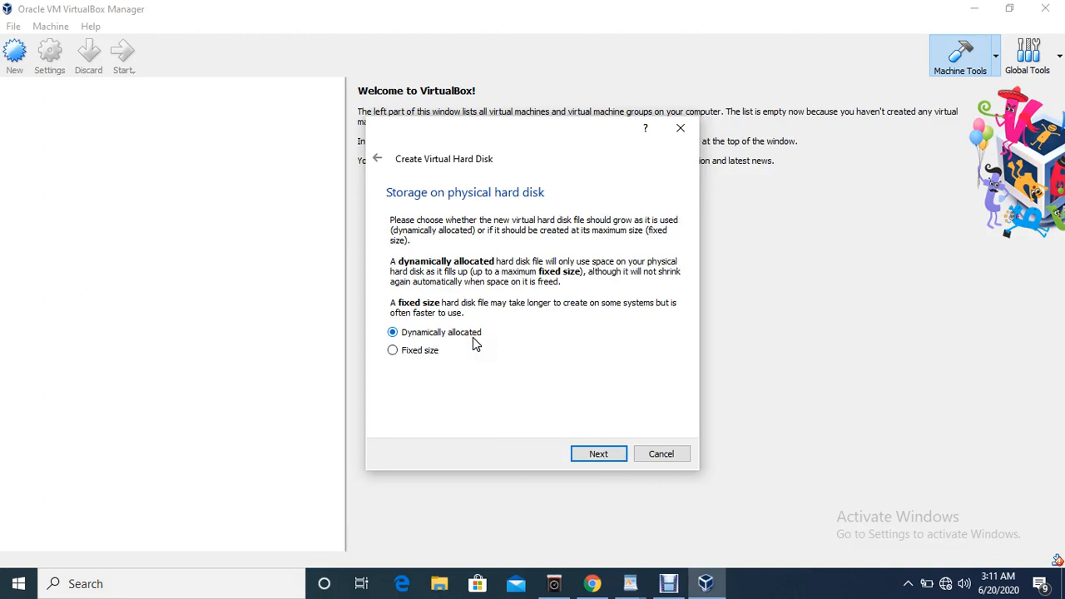
{"action": "left_click", "coordinate": [589, 458]}
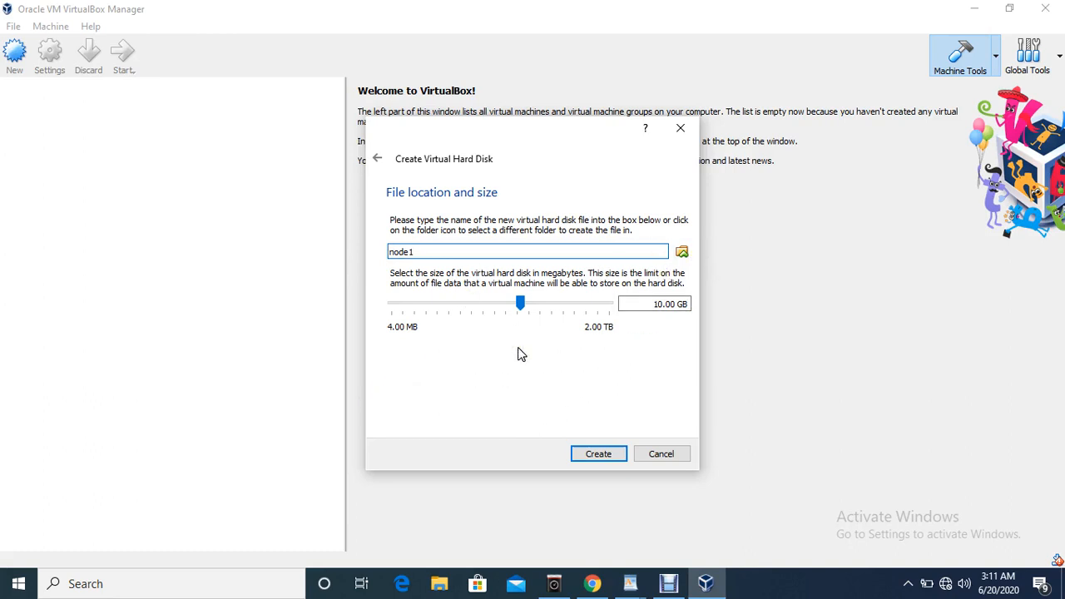
{"action": "left_click", "coordinate": [683, 254]}
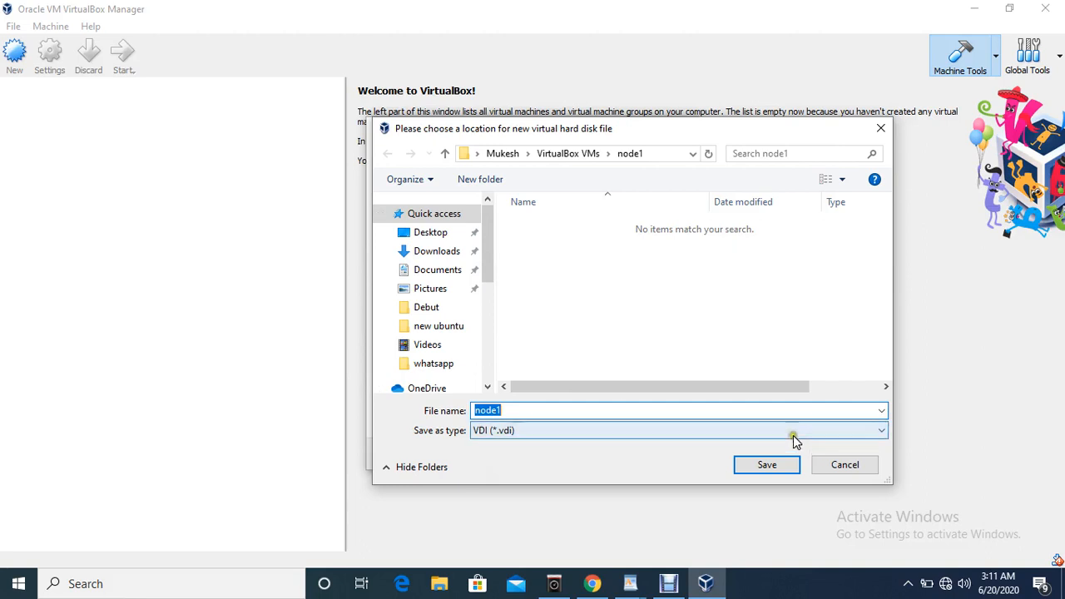
{"action": "left_click", "coordinate": [845, 466]}
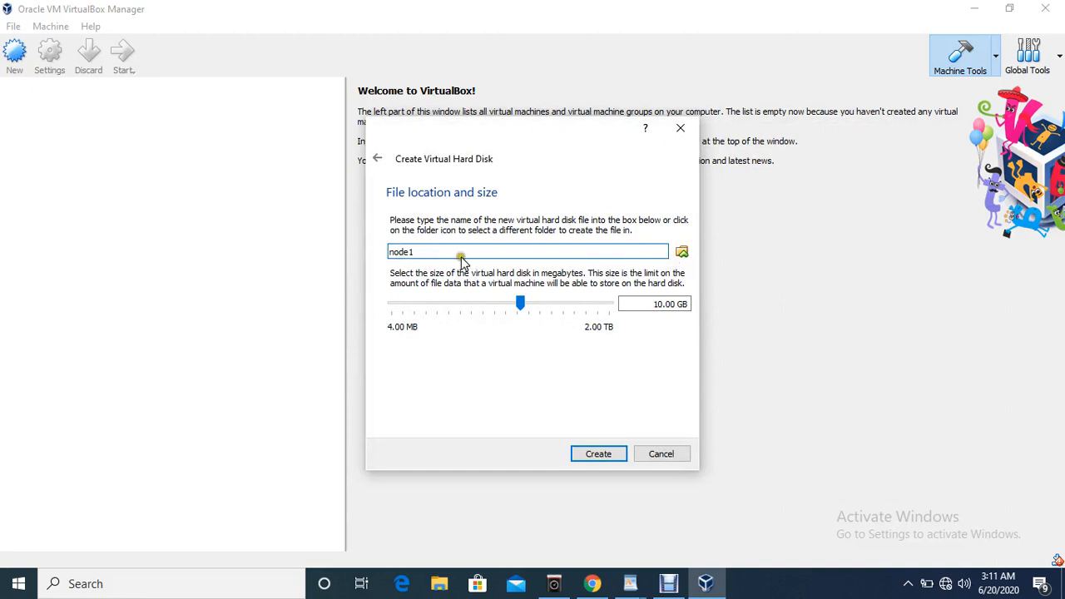
Set the virtual hard disk size to 40.00 GB and create the disk
{"action": "left_click", "coordinate": [662, 305]}
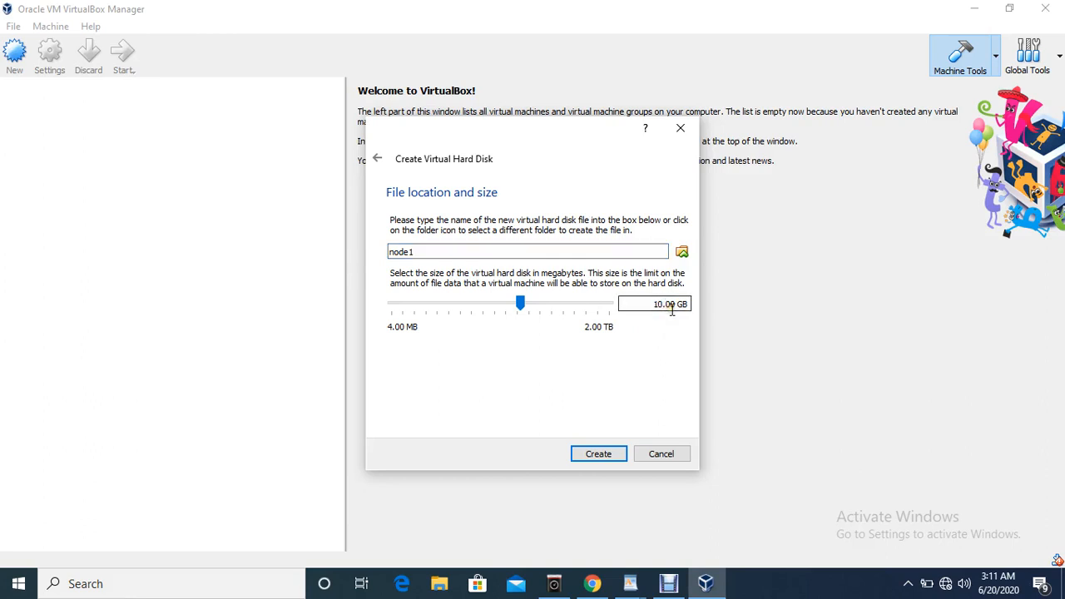
{"action": "key", "text": "BackSpace"}
{"action": "key", "text": "BackSpace"}
{"action": "type", "text": "40"}
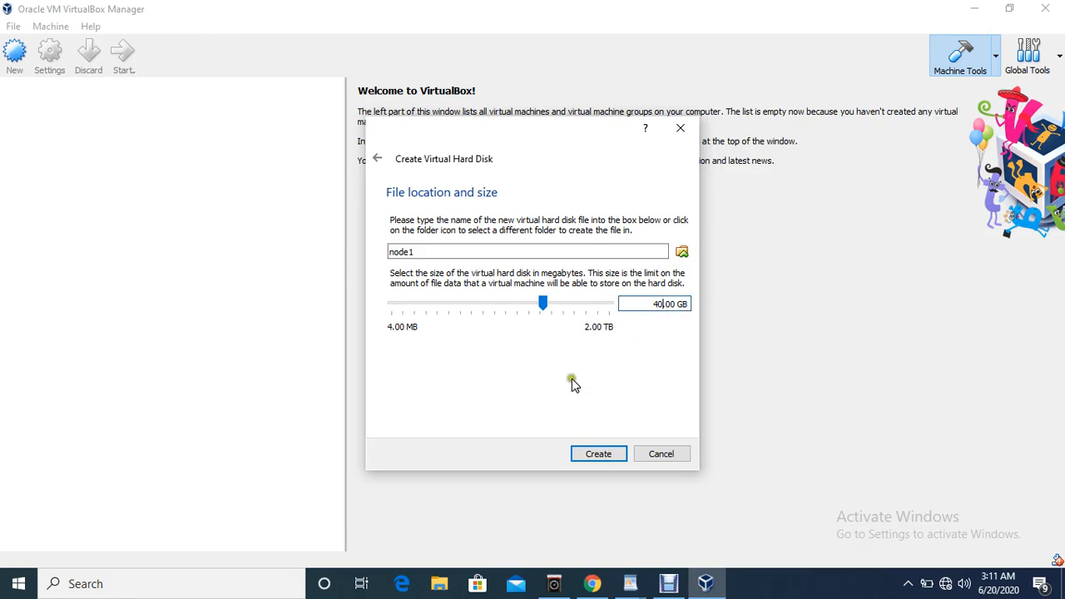
{"action": "left_click", "coordinate": [587, 455]}
{"action": "left_click", "coordinate": [599, 460]}
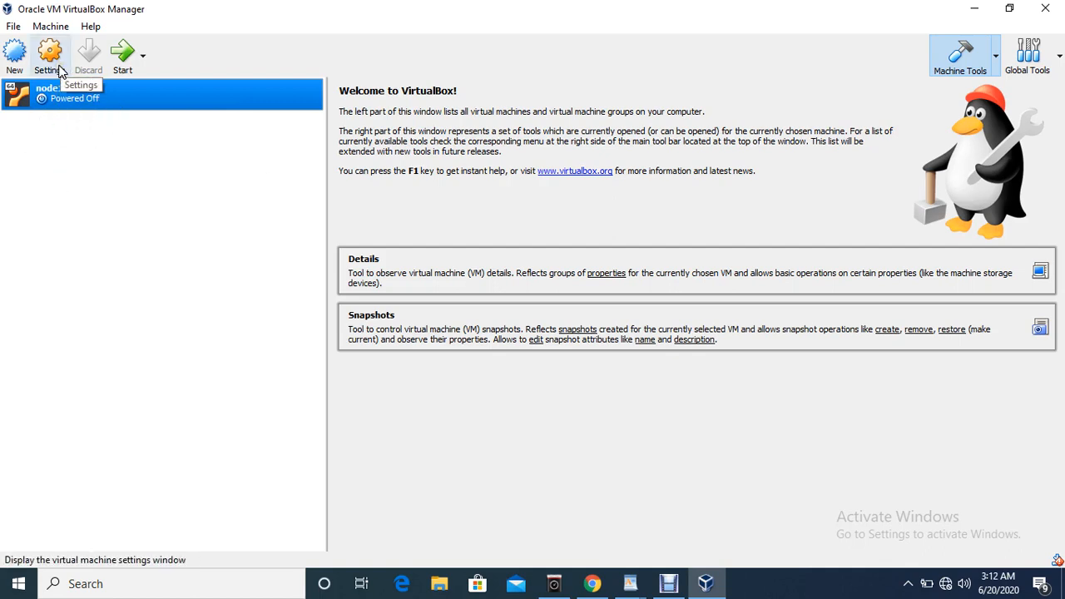
Open the settings of the node1 machine and review its general and system settings
{"action": "right_click", "coordinate": [77, 94]}
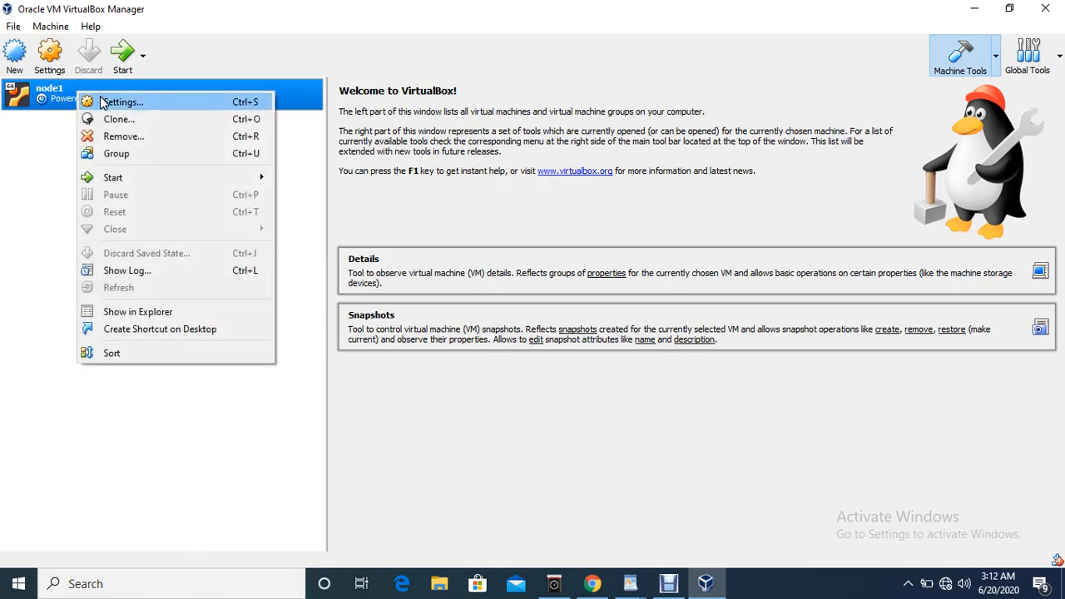
{"action": "left_click", "coordinate": [103, 102]}
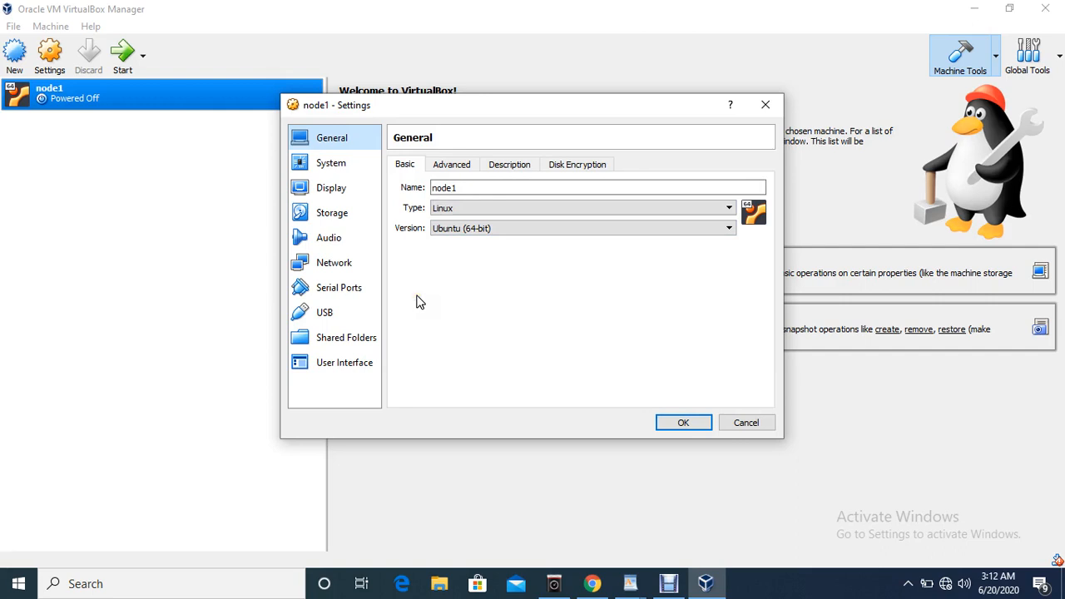
{"action": "left_click", "coordinate": [346, 165]}
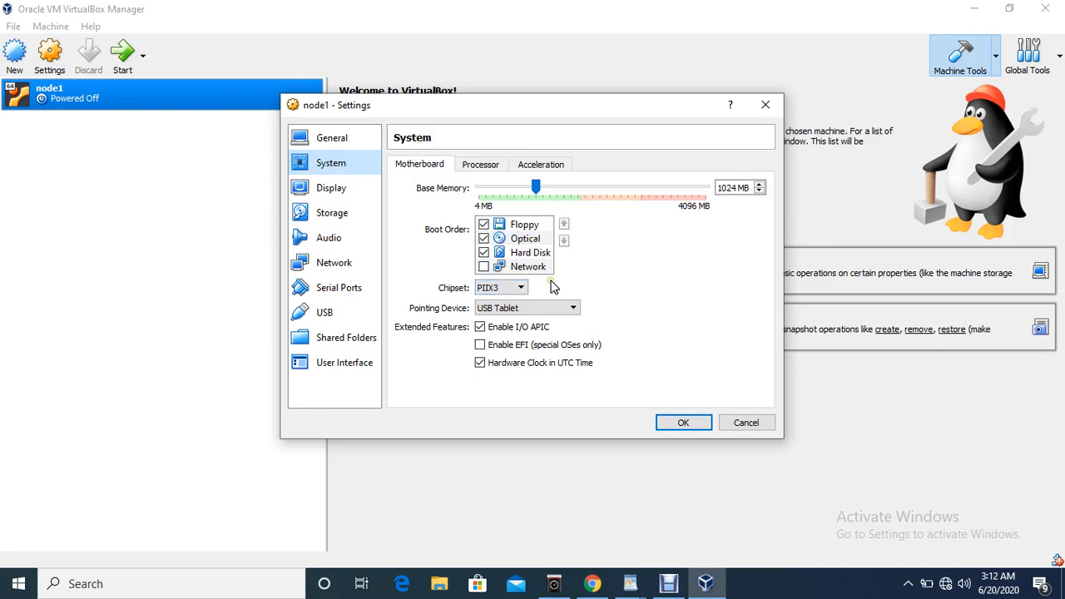
Attach ubuntu-16.04.1-desktop-amd64 from the new ubuntu folder to node1's empty IDE optical drive and save the settings
{"action": "left_click", "coordinate": [331, 212]}
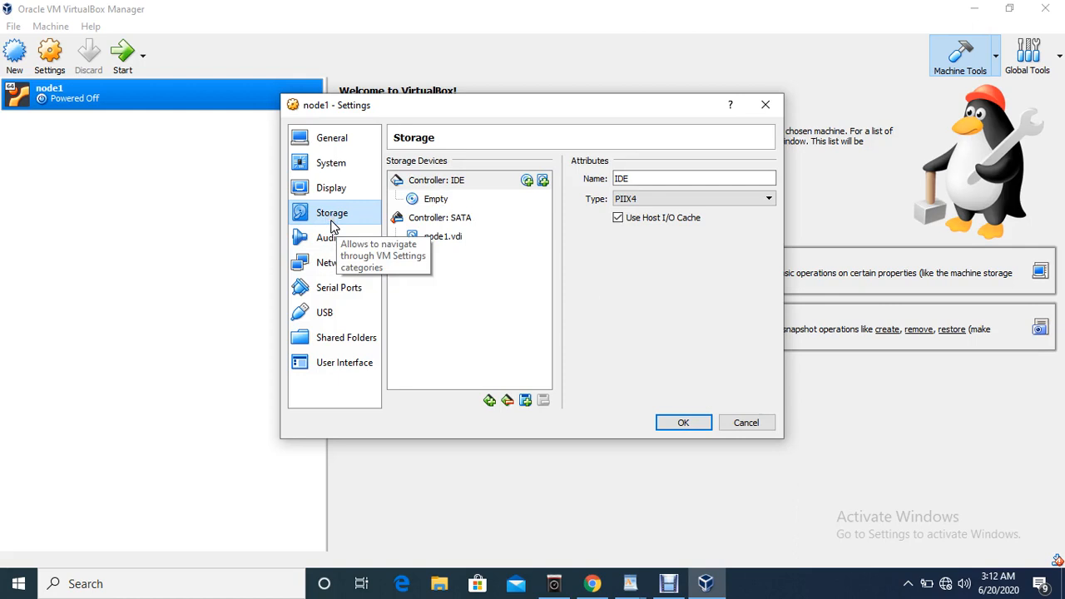
{"action": "left_click", "coordinate": [440, 200]}
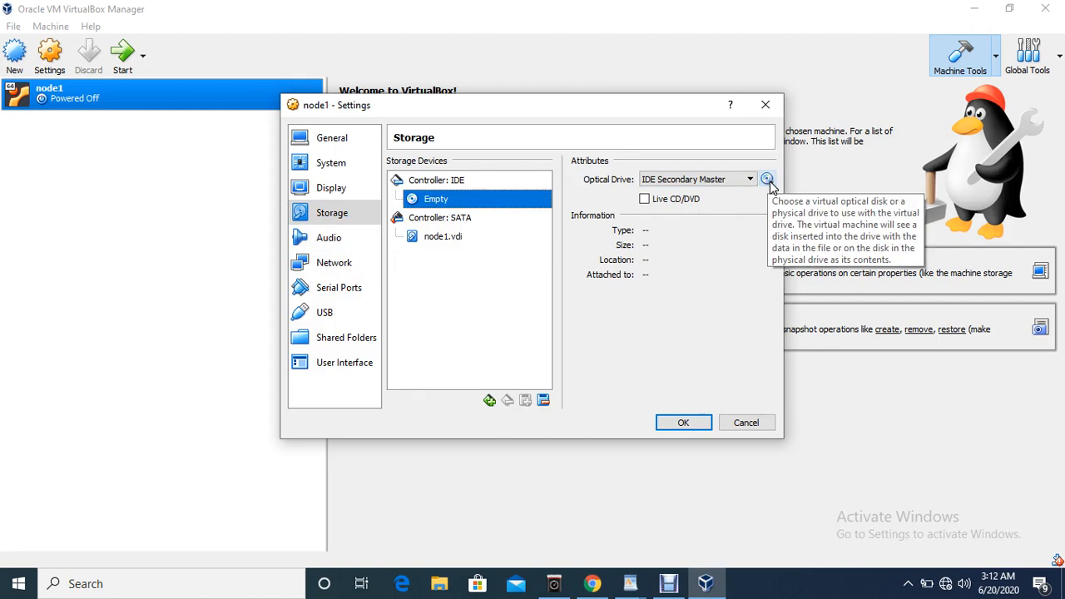
{"action": "left_click", "coordinate": [670, 580]}
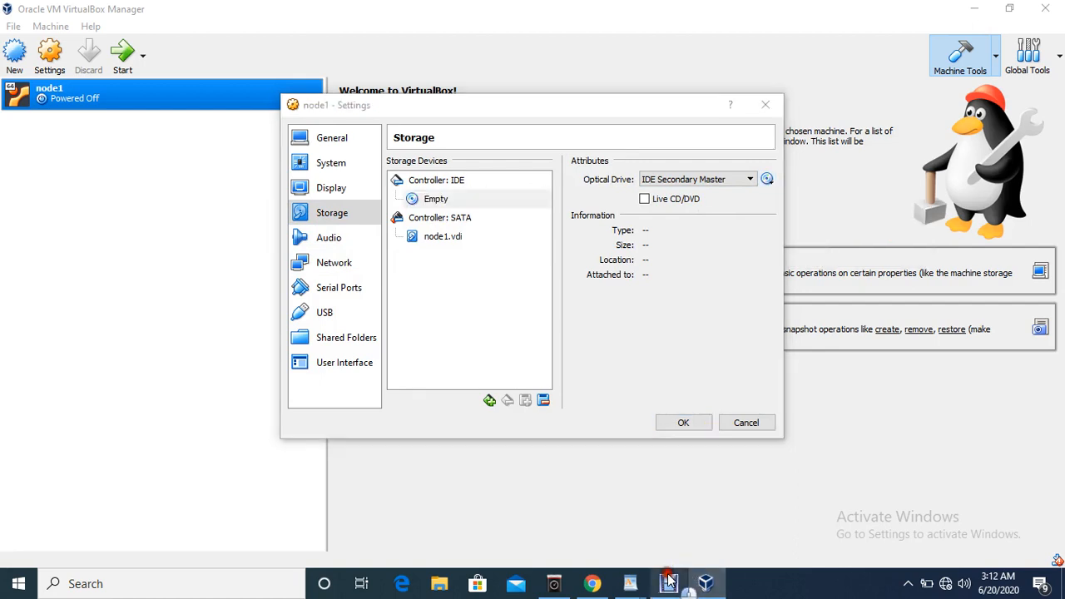
{"action": "key", "text": "alt+Tab"}
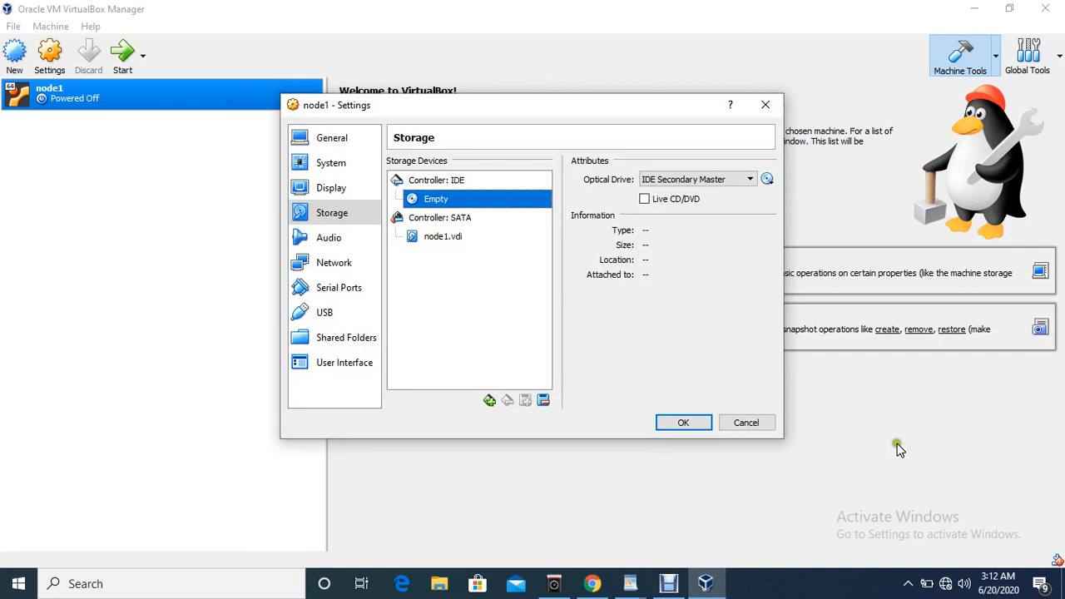
{"action": "left_click", "coordinate": [767, 179]}
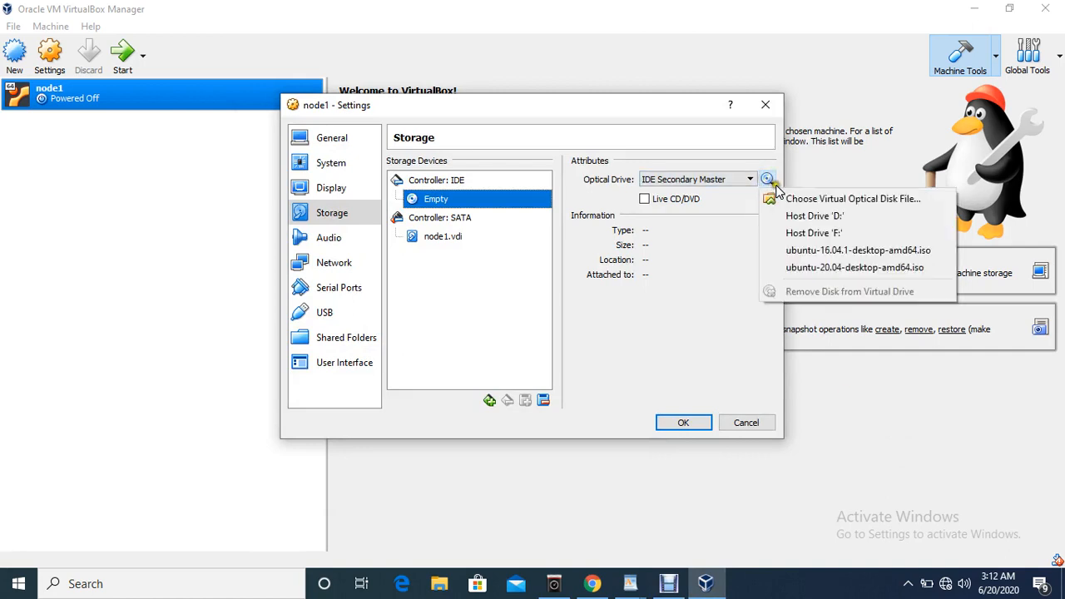
{"action": "left_click", "coordinate": [797, 200]}
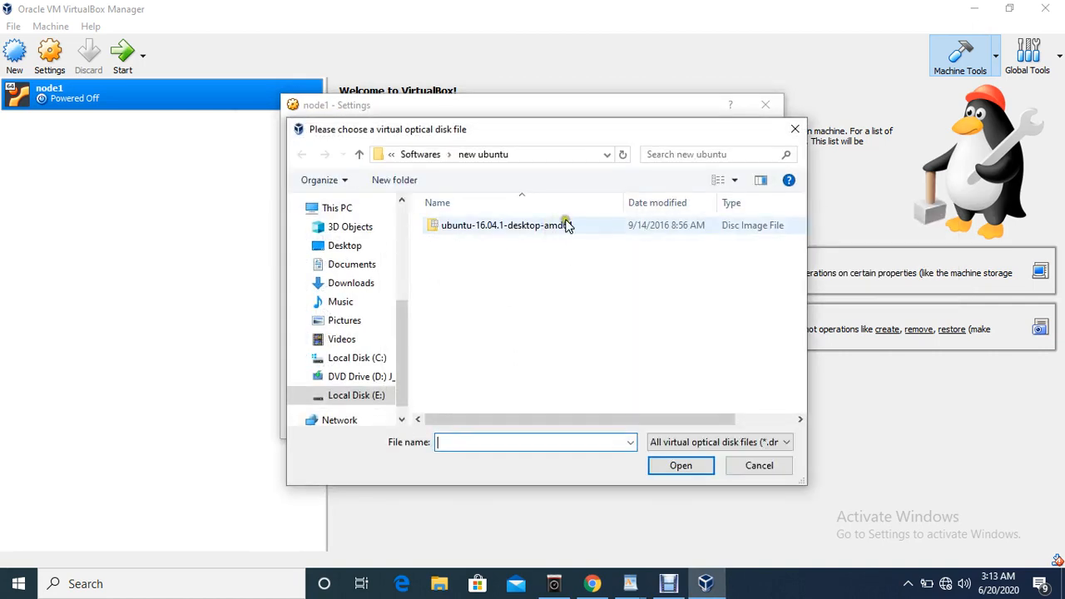
{"action": "left_click", "coordinate": [537, 227]}
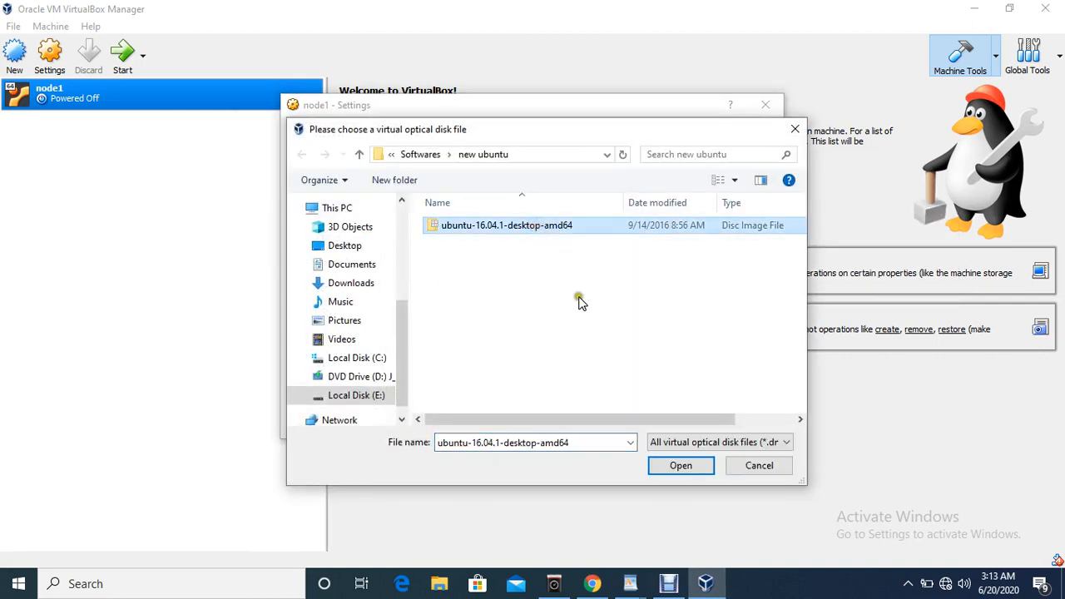
{"action": "left_click", "coordinate": [684, 467]}
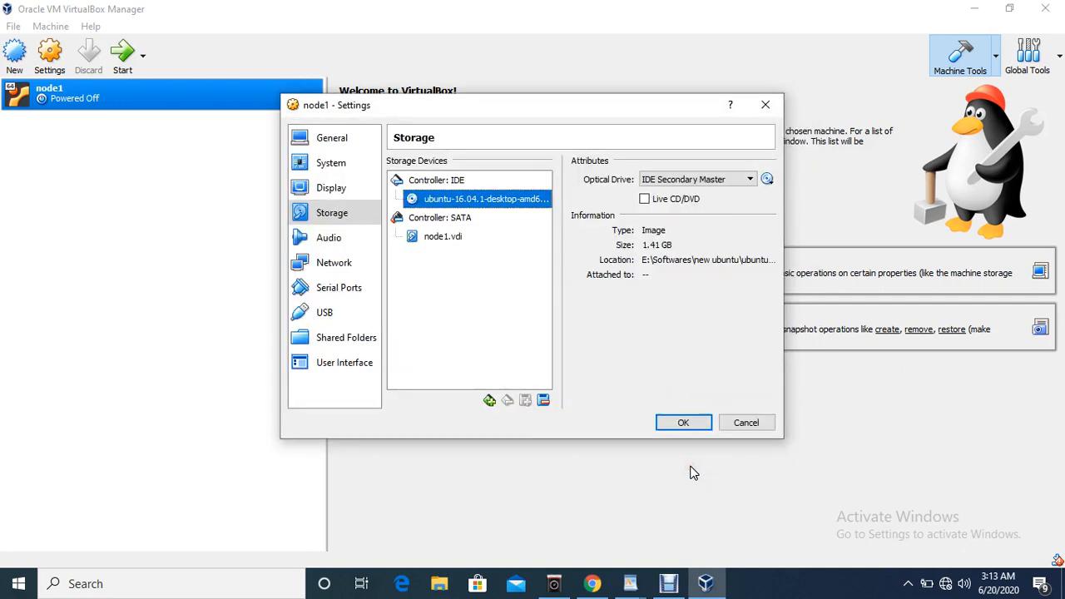
{"action": "left_click", "coordinate": [436, 205]}
{"action": "left_click", "coordinate": [701, 428]}
{"action": "left_click", "coordinate": [702, 428]}
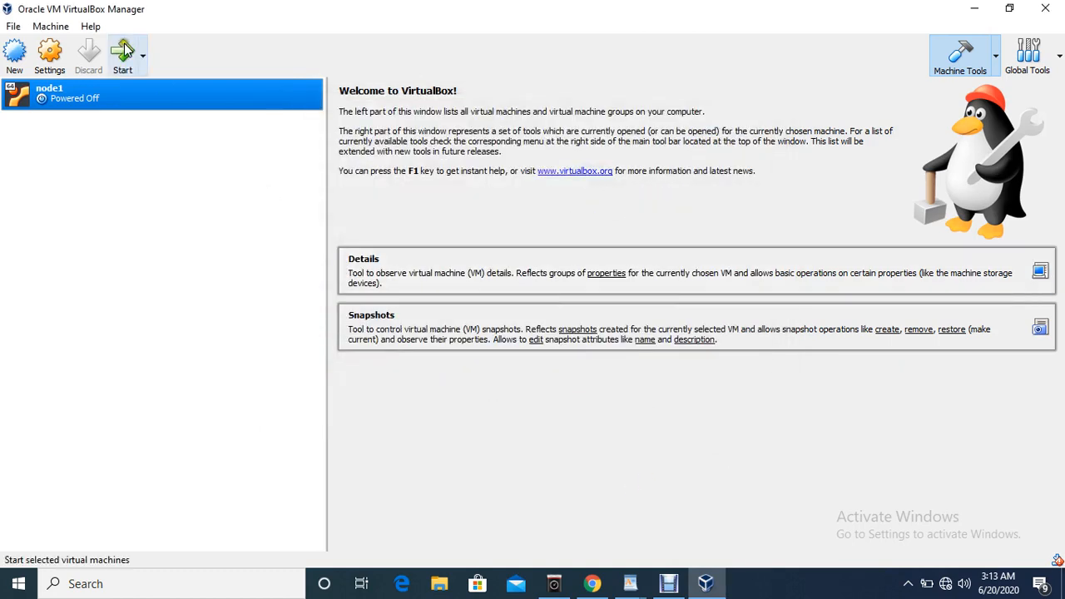
Start the node1 virtual machine and maximize its window
{"action": "left_click", "coordinate": [123, 60]}
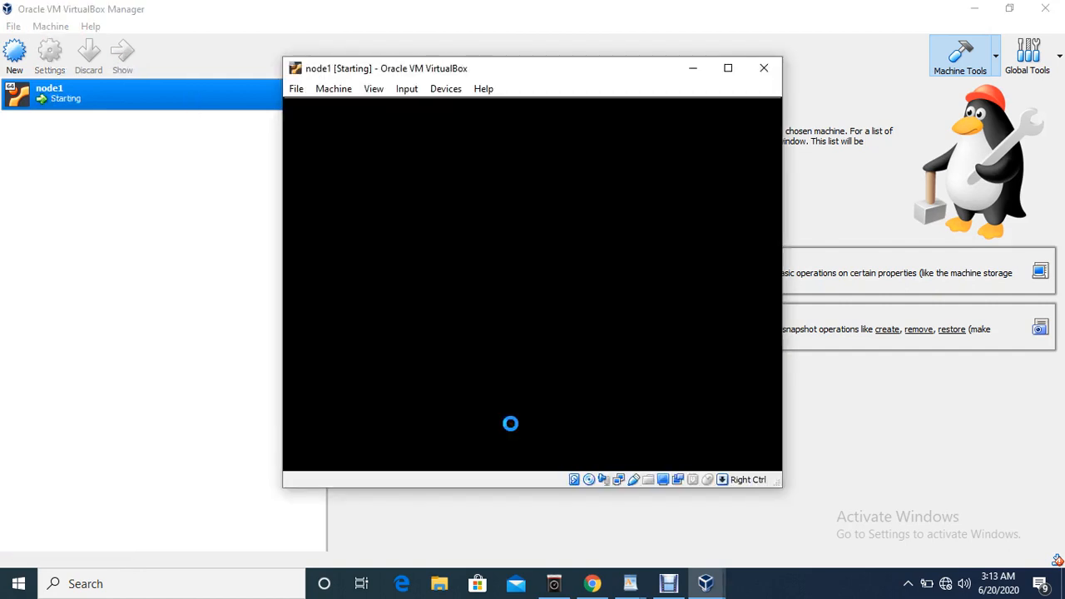
{"action": "left_click", "coordinate": [668, 581]}
{"action": "left_click", "coordinate": [425, 450]}
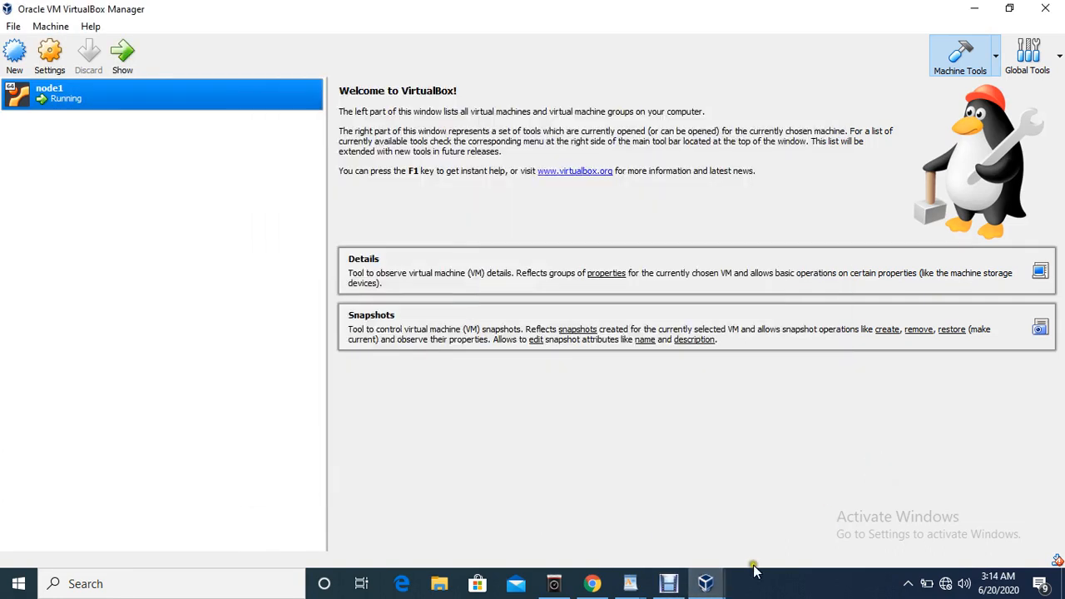
{"action": "mouse_move", "coordinate": [709, 583]}
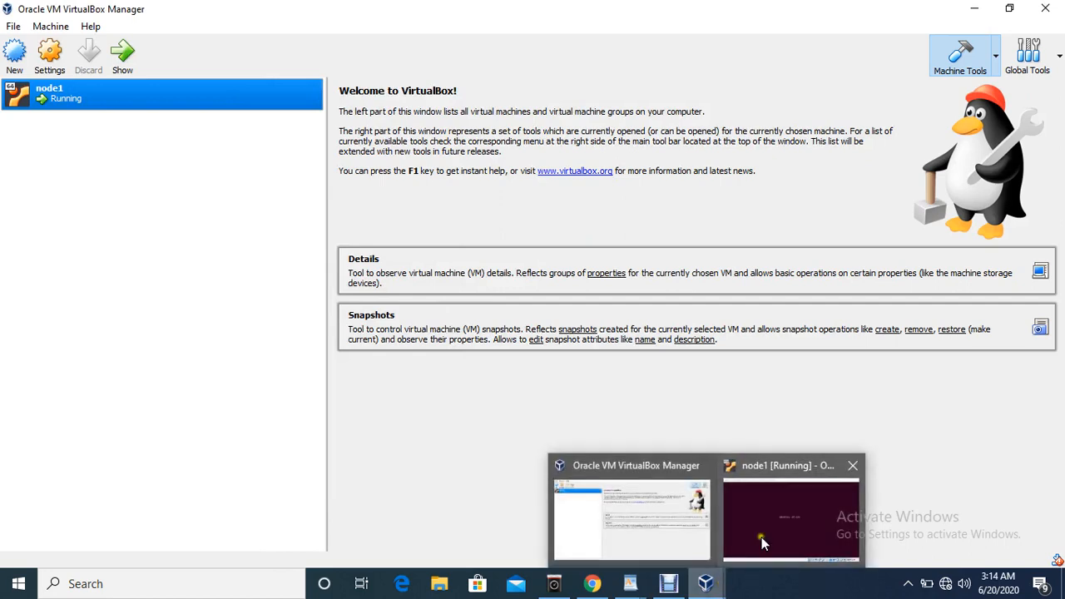
{"action": "left_click", "coordinate": [814, 510]}
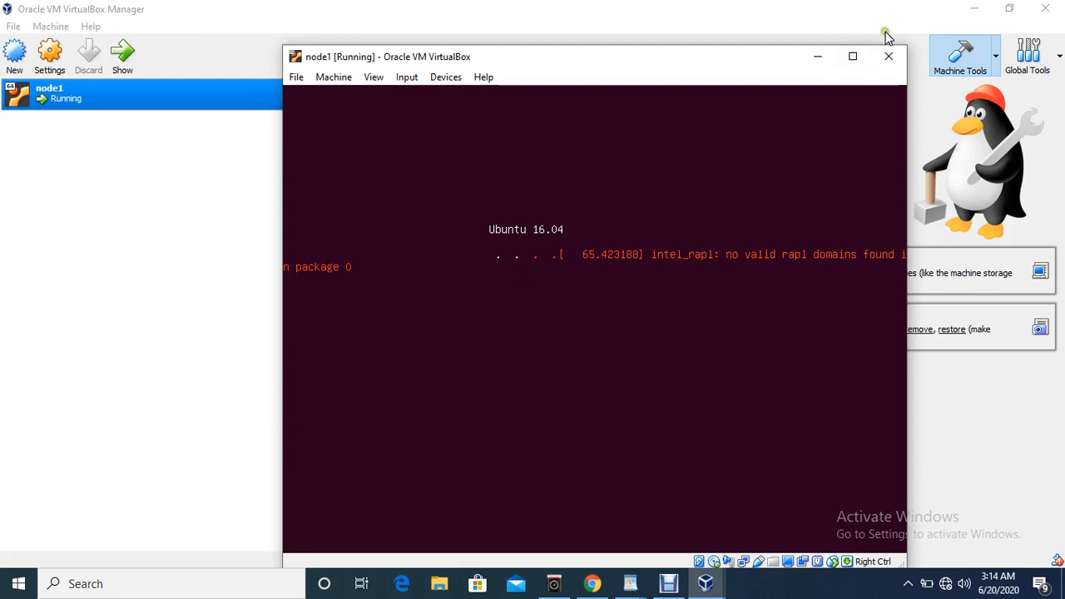
{"action": "left_click", "coordinate": [853, 56]}
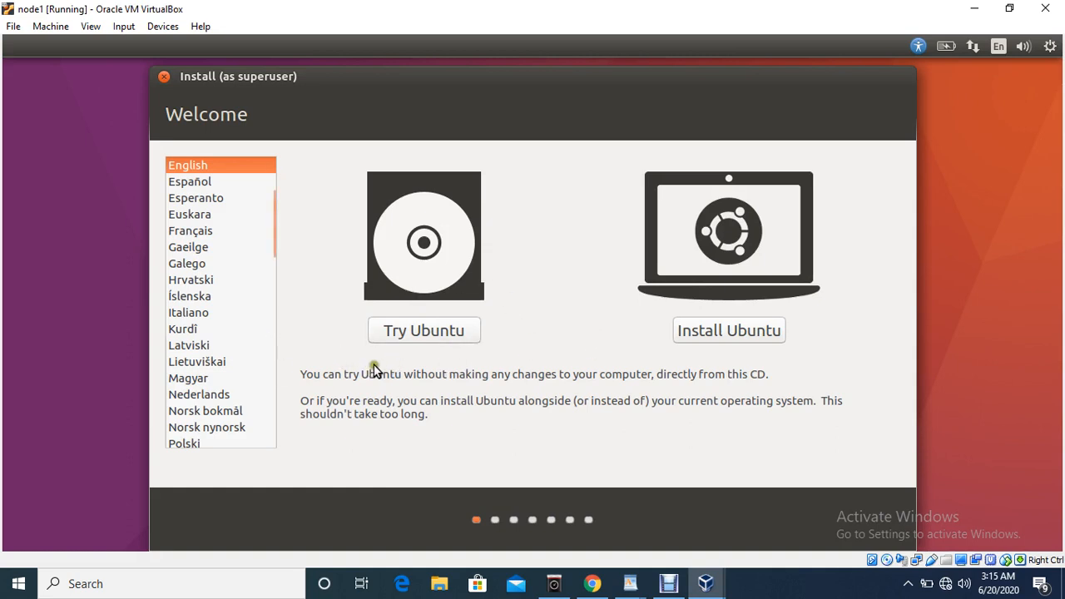
Choose to install Ubuntu in English and continue past the preparation options for updates and third-party software
{"action": "left_click", "coordinate": [759, 341]}
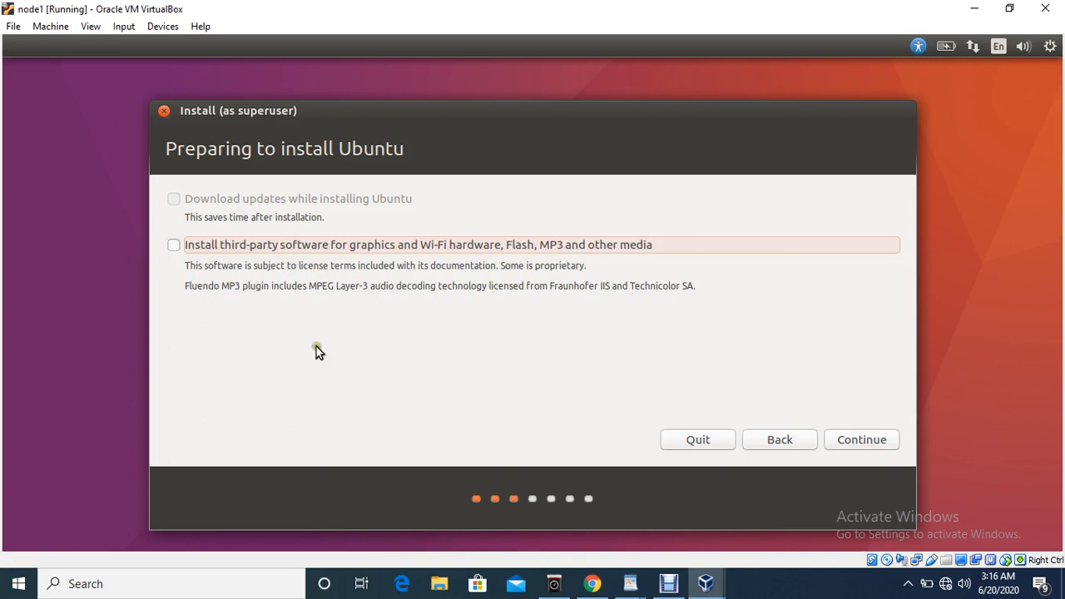
{"action": "left_click", "coordinate": [173, 245]}
{"action": "left_click", "coordinate": [174, 250]}
{"action": "left_click", "coordinate": [836, 441]}
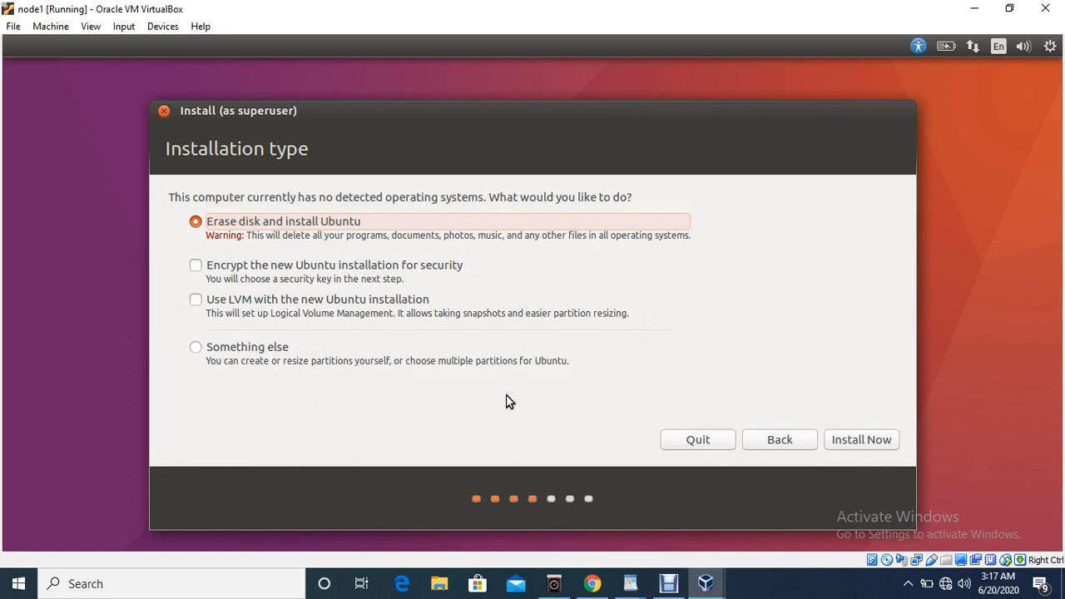
Select "Something else" as the installation type and create a new empty partition table on /dev/sda
{"action": "left_click", "coordinate": [848, 460]}
{"action": "left_click", "coordinate": [880, 433]}
{"action": "left_click", "coordinate": [196, 347]}
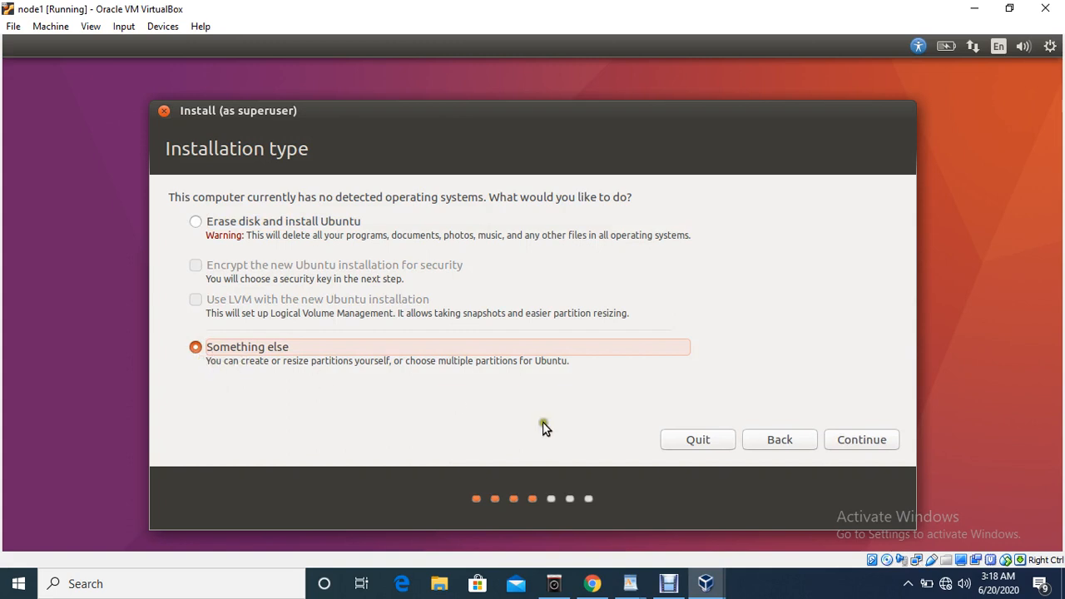
{"action": "left_click", "coordinate": [861, 441]}
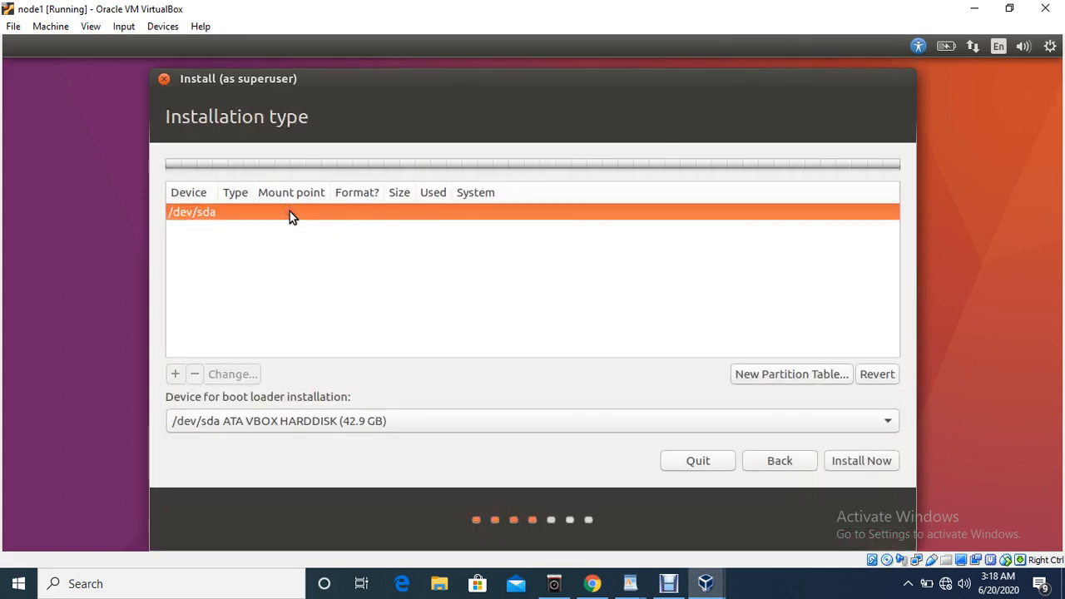
{"action": "left_click", "coordinate": [774, 376]}
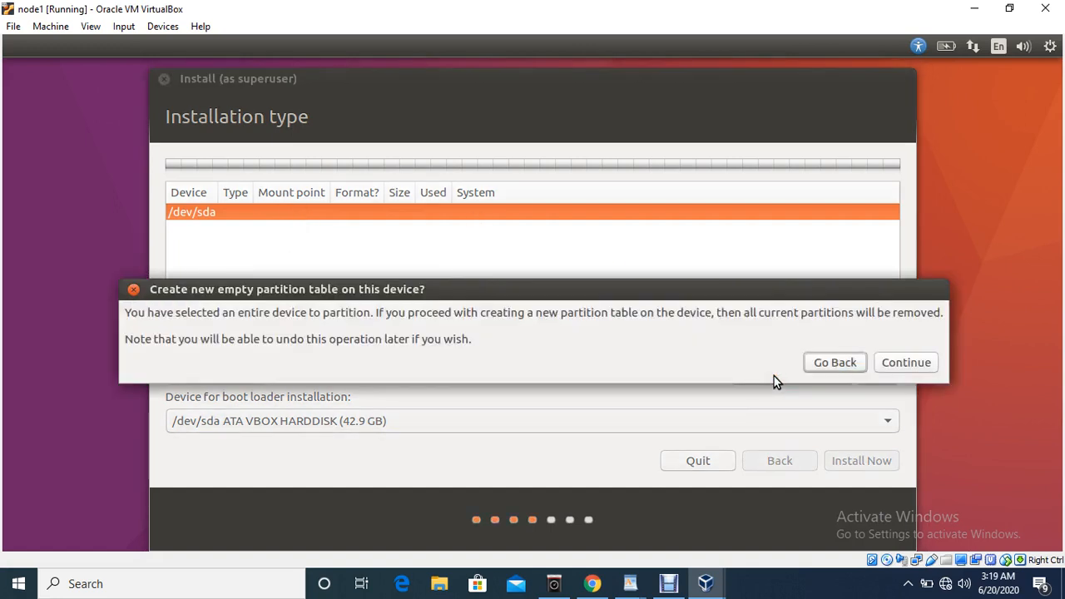
{"action": "left_click", "coordinate": [903, 367]}
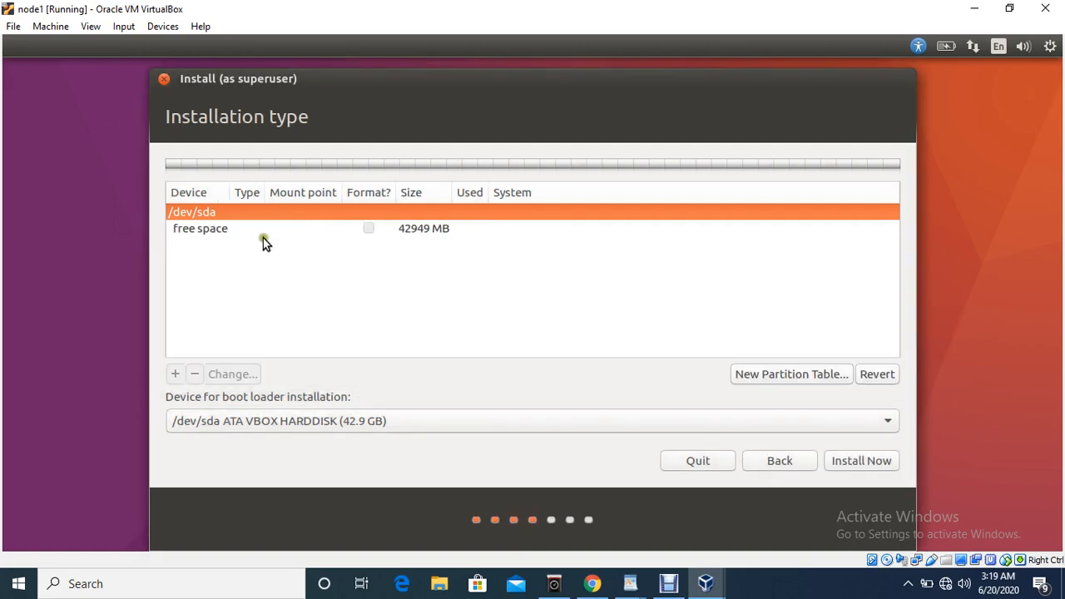
Begin a new primary partition in the free space of /dev/sda and set its size to 2000 MB
{"action": "left_click", "coordinate": [263, 236]}
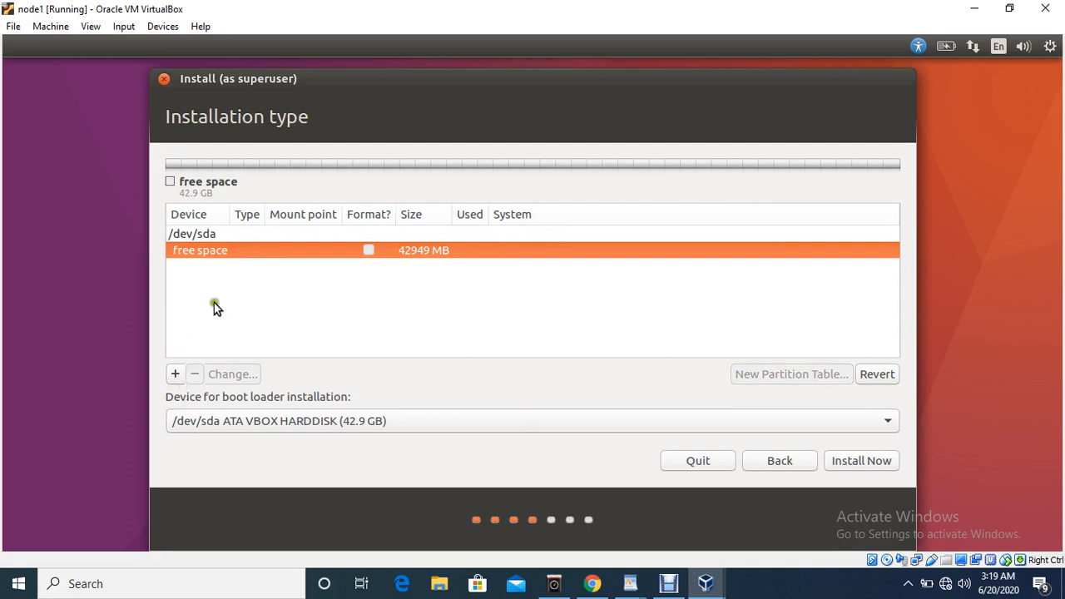
{"action": "left_click", "coordinate": [176, 376]}
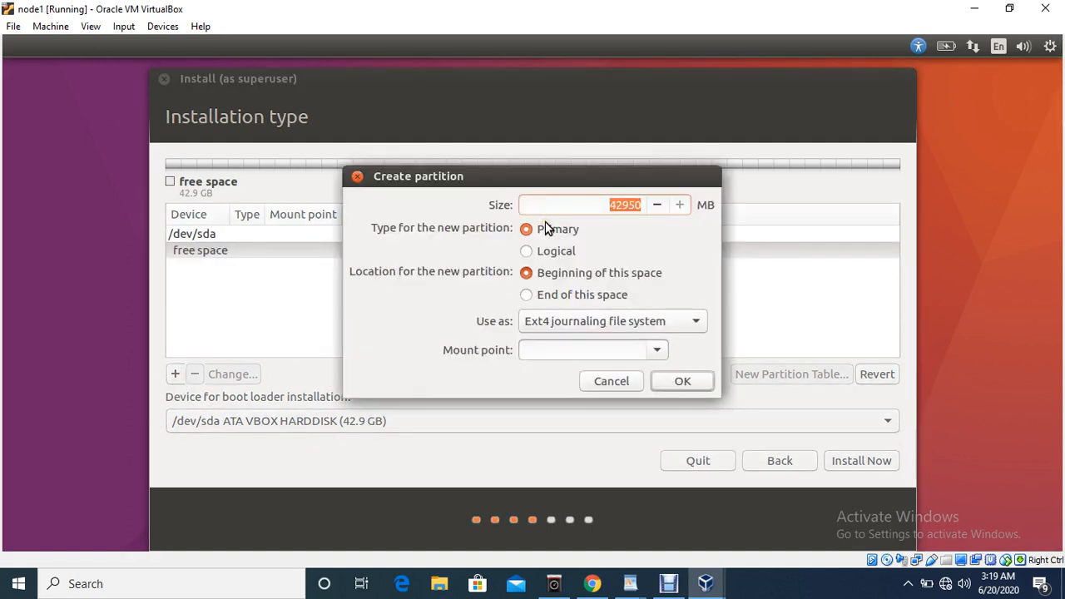
{"action": "left_click", "coordinate": [640, 206]}
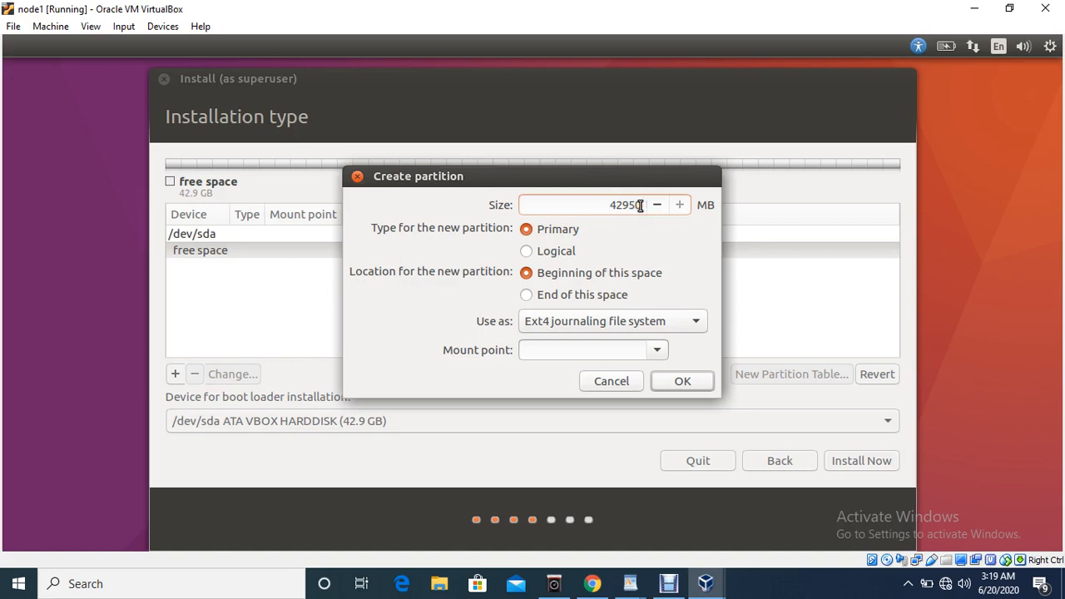
{"action": "key", "text": "BackSpace"}
{"action": "key", "text": "BackSpace"}
{"action": "key", "text": "BackSpace"}
{"action": "key", "text": "BackSpace"}
{"action": "key", "text": "BackSpace"}
{"action": "type", "text": "1000"}
{"action": "key", "text": "BackSpace"}
{"action": "type", "text": "2"}
Keep Ext4 journaling file system for the 2000 MB partition, set its mount point to /boot, and create it
{"action": "left_click", "coordinate": [584, 319]}
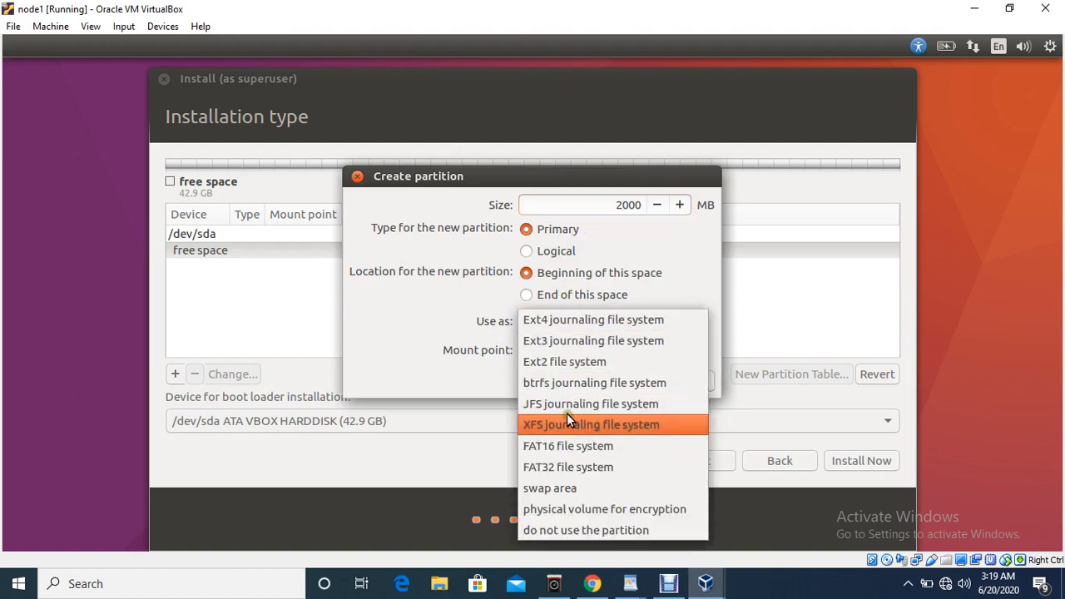
{"action": "left_click", "coordinate": [455, 343]}
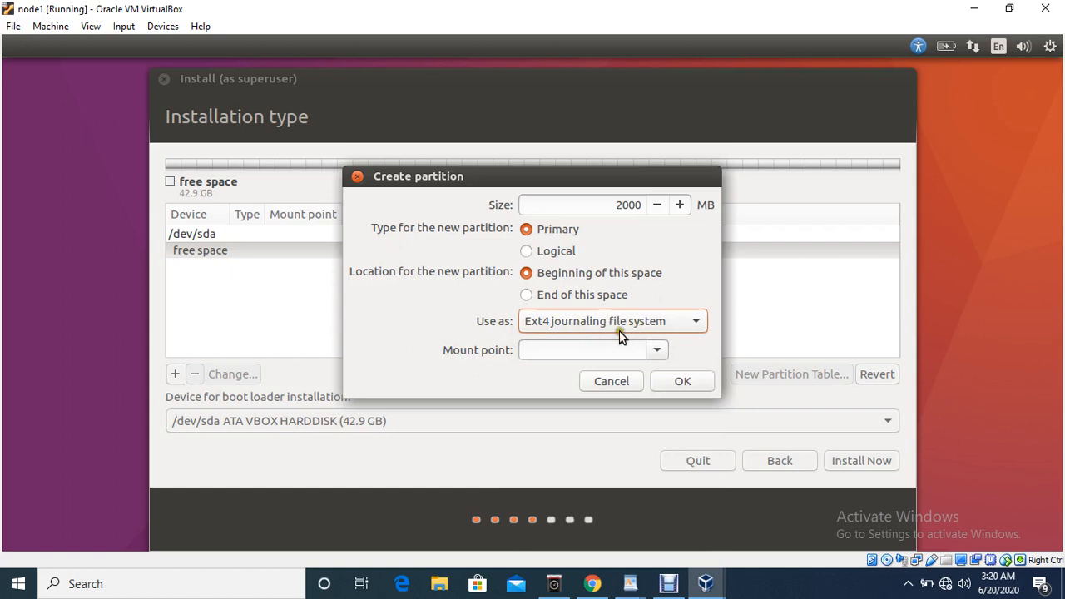
{"action": "left_click", "coordinate": [657, 351]}
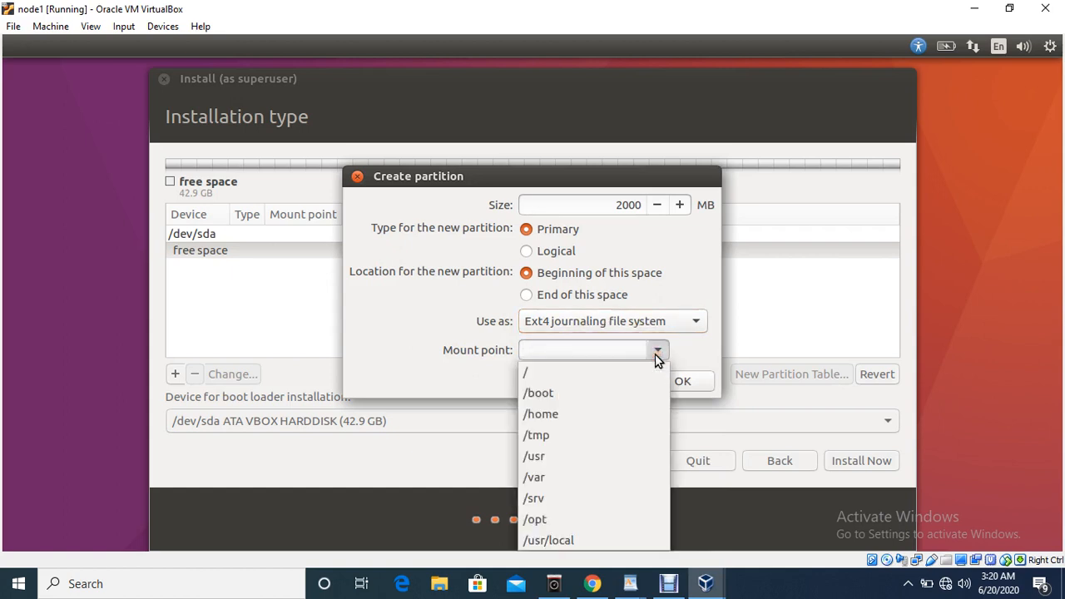
{"action": "left_click", "coordinate": [580, 387]}
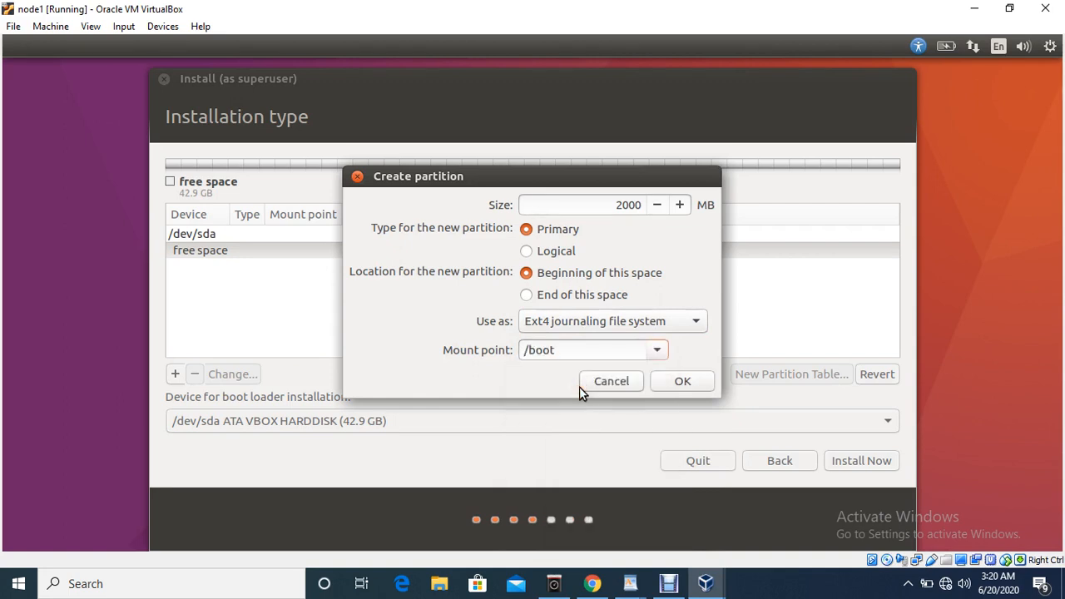
{"action": "left_click", "coordinate": [671, 383]}
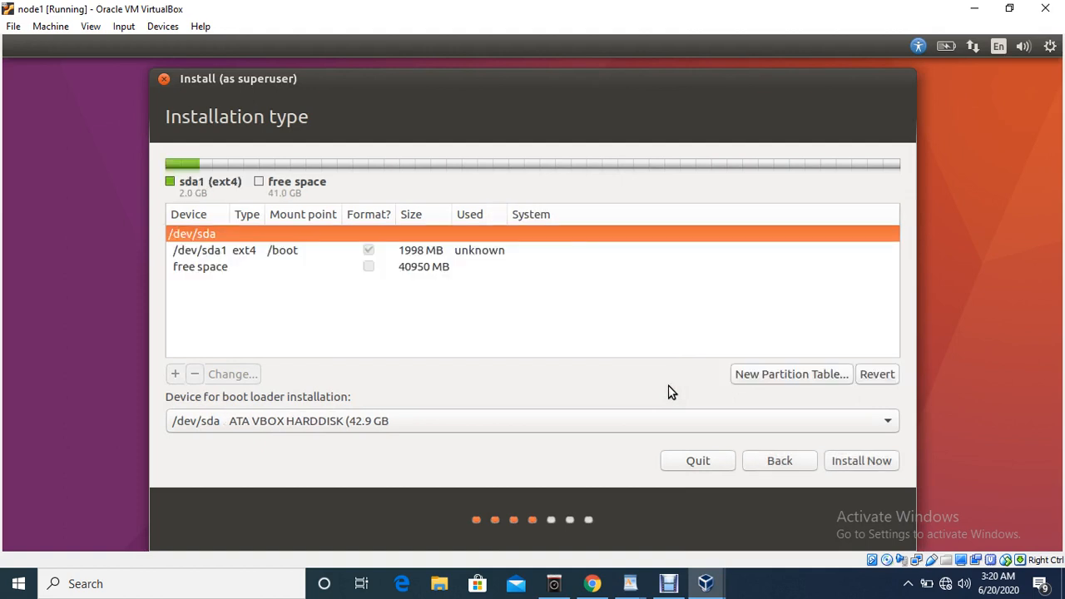
Begin a new logical partition in the free space of /dev/sda, with size 2000 MB and used as swap area
{"action": "left_click", "coordinate": [245, 267]}
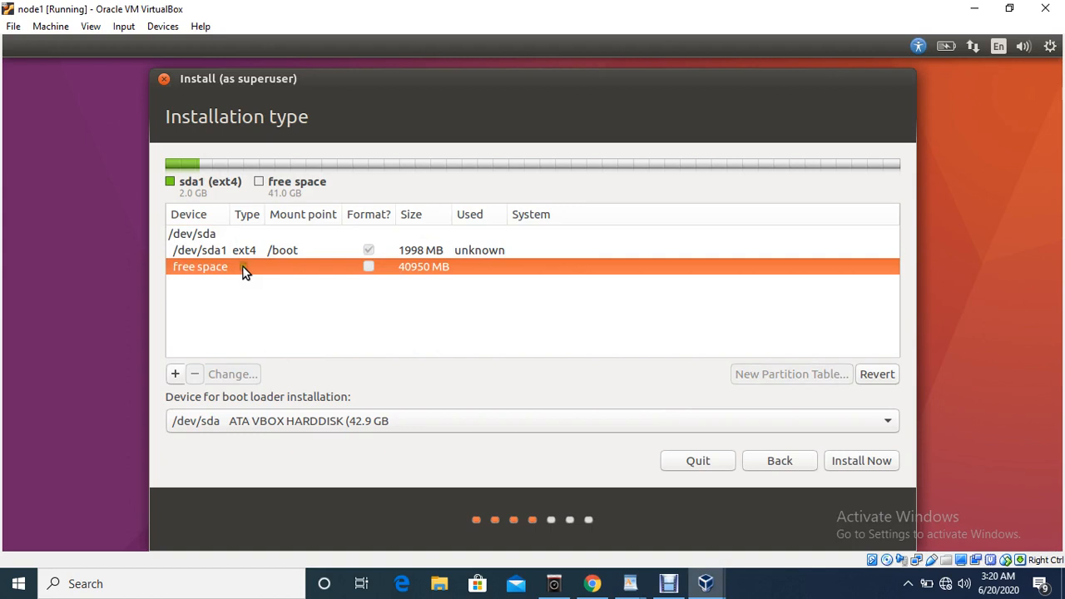
{"action": "left_click", "coordinate": [175, 374]}
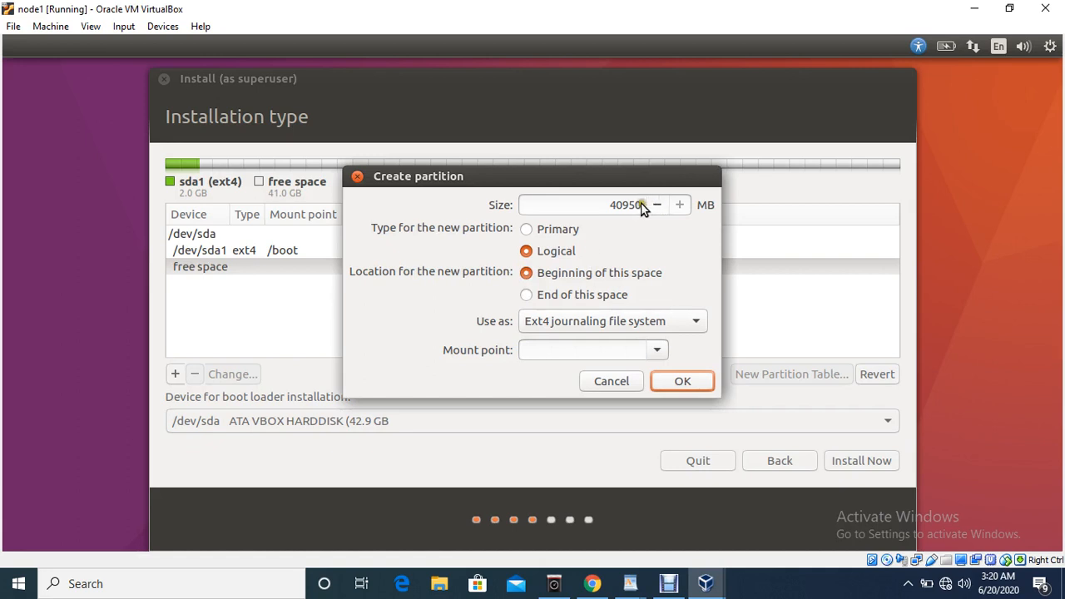
{"action": "left_click", "coordinate": [629, 206]}
{"action": "key", "text": "BackSpace"}
{"action": "key", "text": "BackSpace"}
{"action": "key", "text": "BackSpace"}
{"action": "key", "text": "BackSpace"}
{"action": "key", "text": "BackSpace"}
{"action": "type", "text": "2000"}
{"action": "left_click", "coordinate": [693, 324]}
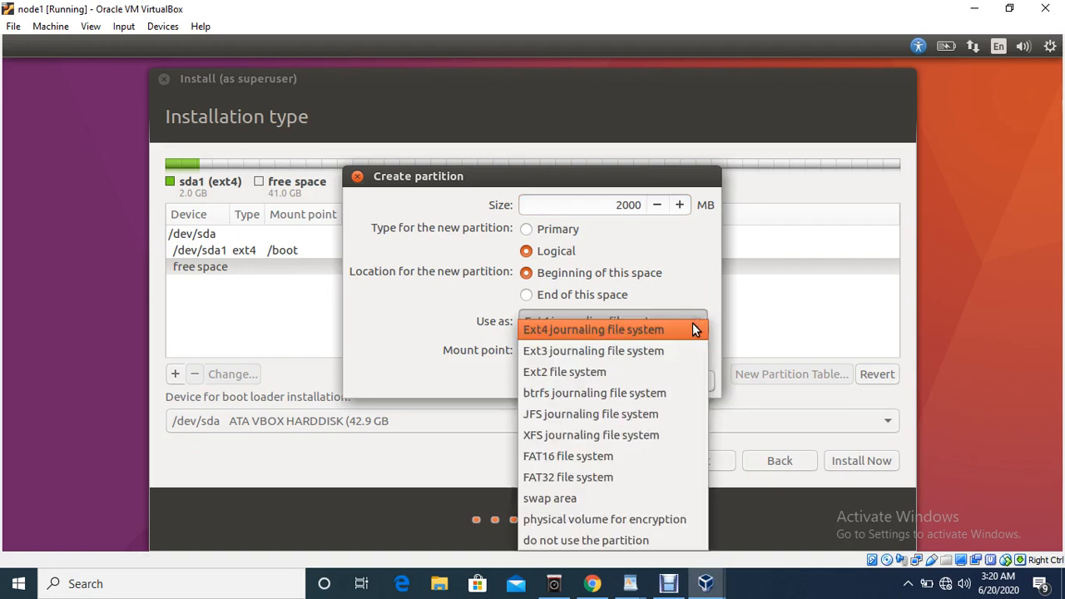
{"action": "left_click", "coordinate": [565, 498]}
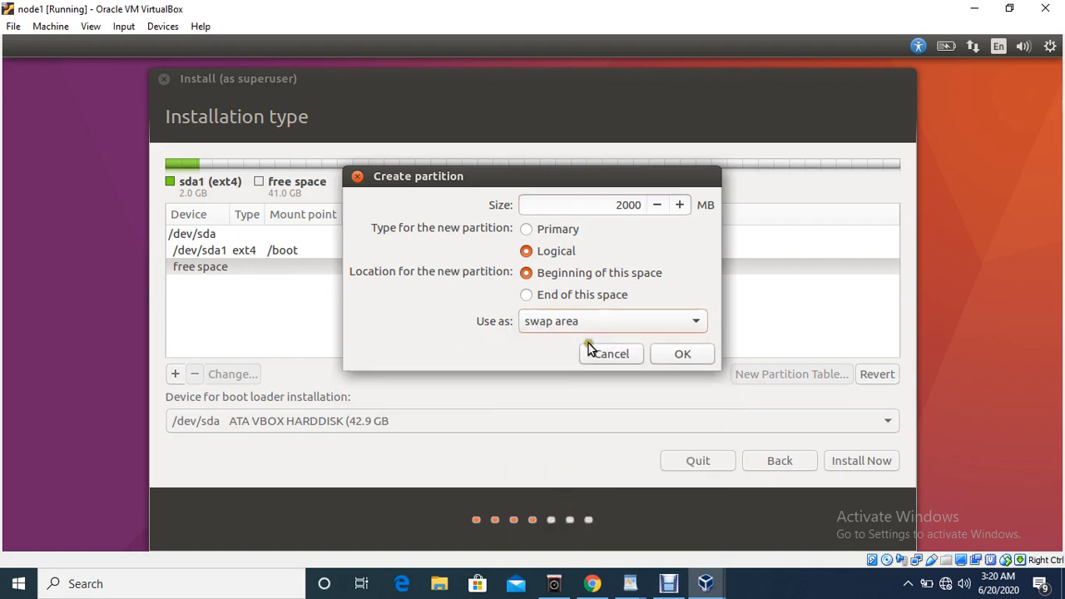
{"action": "left_click", "coordinate": [695, 325]}
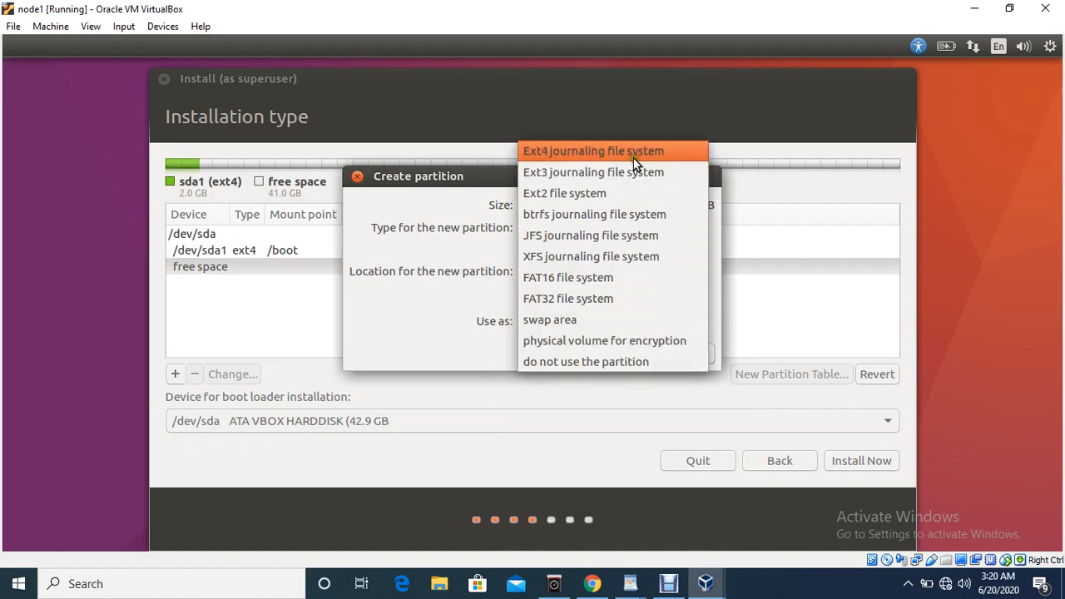
{"action": "left_click", "coordinate": [633, 157]}
{"action": "left_click", "coordinate": [661, 348]}
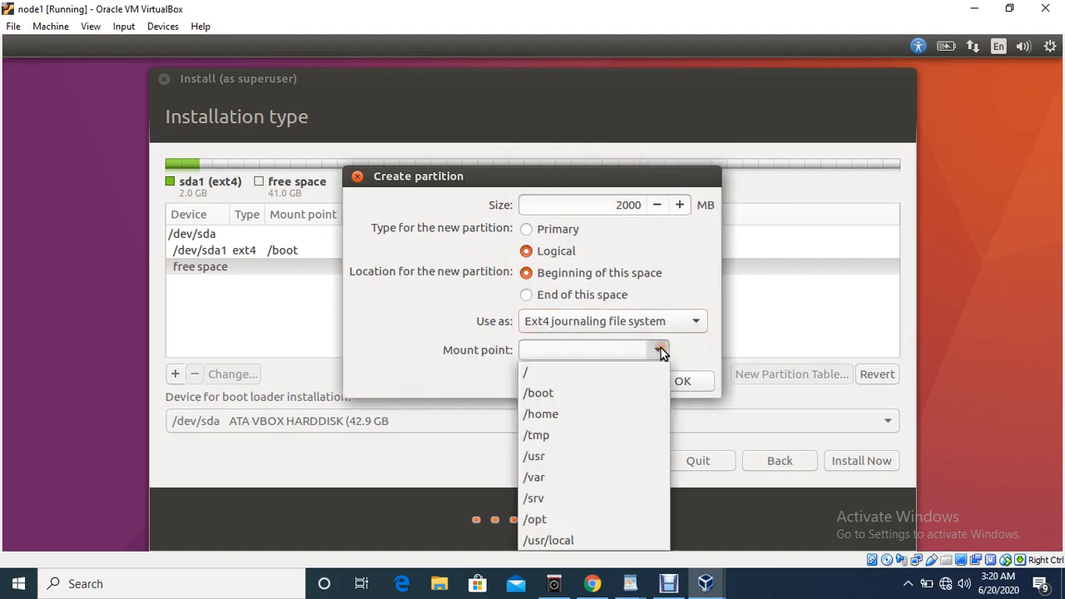
{"action": "left_click", "coordinate": [704, 313]}
{"action": "left_click", "coordinate": [701, 315]}
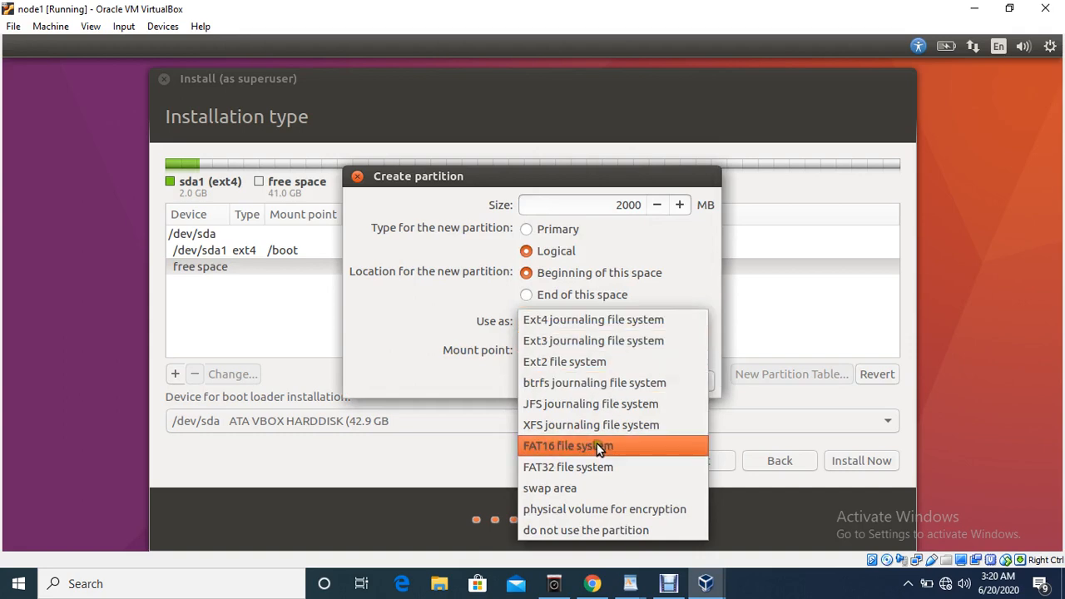
{"action": "left_click", "coordinate": [580, 487]}
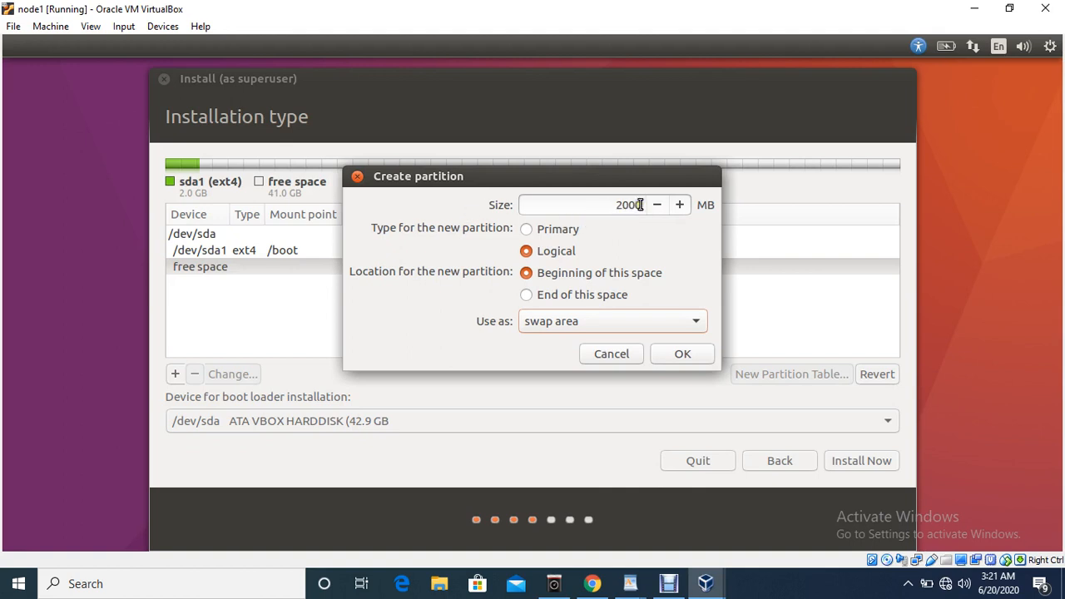
Set the swap partition's size to 500 MB and create it
{"action": "left_click_drag", "start_coordinate": [640, 204], "coordinate": [613, 203]}
{"action": "key", "text": "BackSpace"}
{"action": "type", "text": "500"}
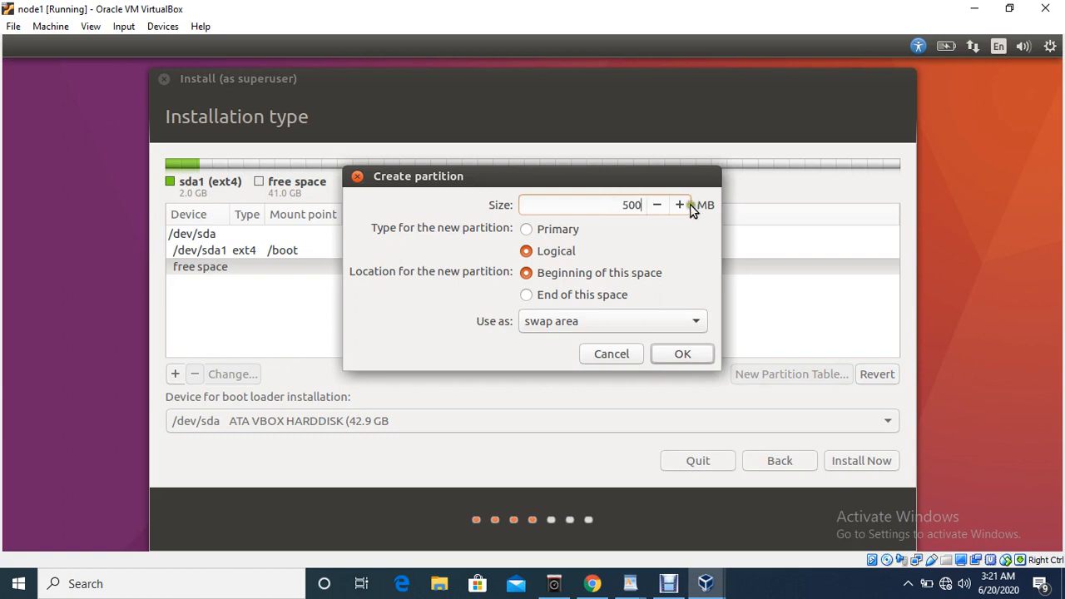
{"action": "left_click", "coordinate": [676, 355]}
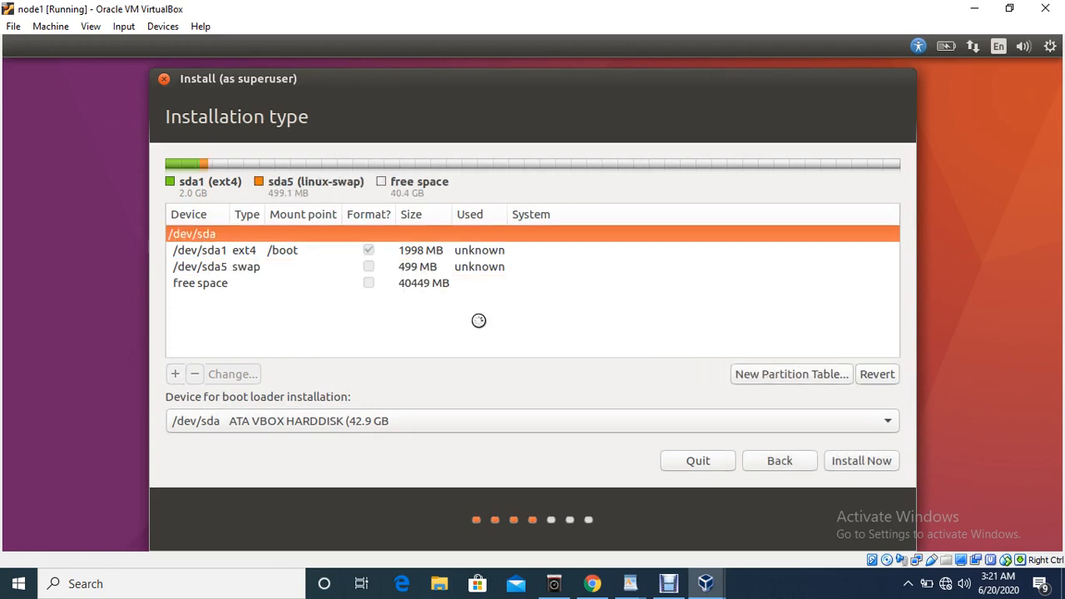
Create a 15000 MB logical Ext4 partition in the remaining free space with the root mount point /
{"action": "left_click", "coordinate": [227, 285]}
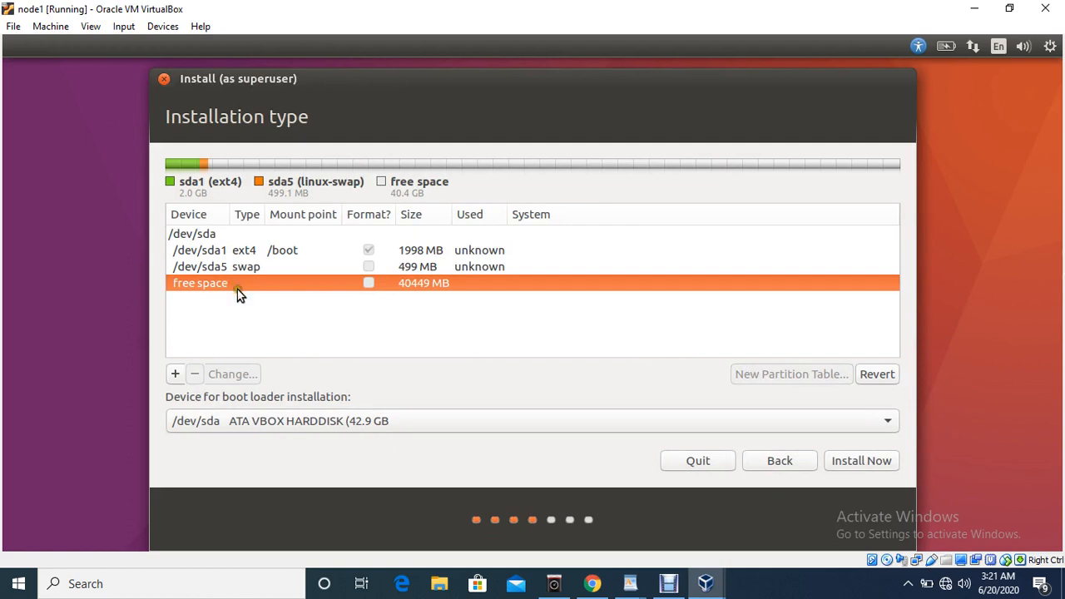
{"action": "left_click", "coordinate": [175, 373]}
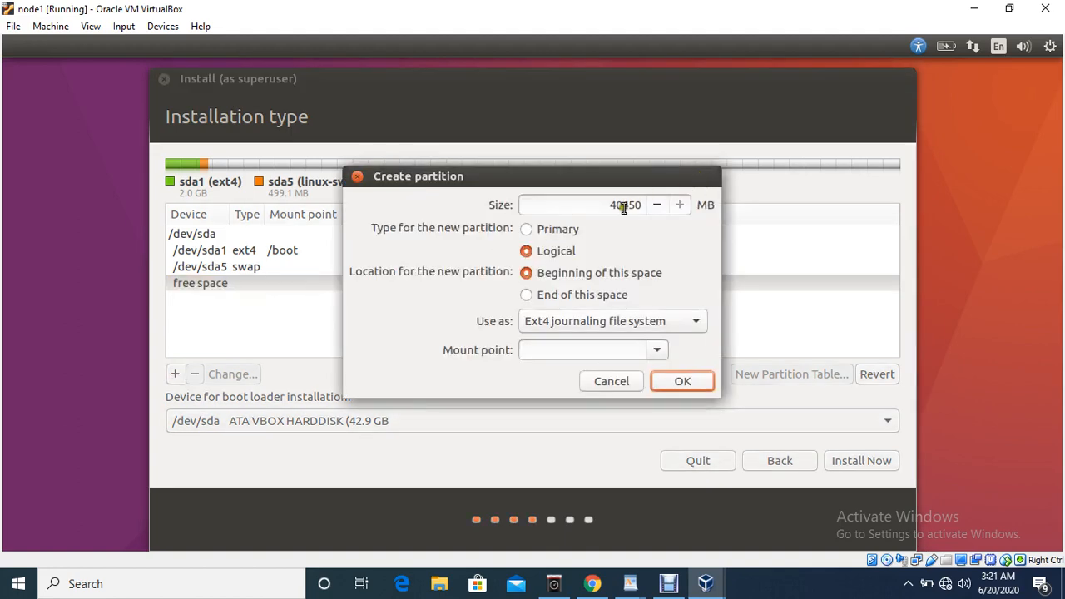
{"action": "left_click_drag", "start_coordinate": [642, 204], "coordinate": [607, 203]}
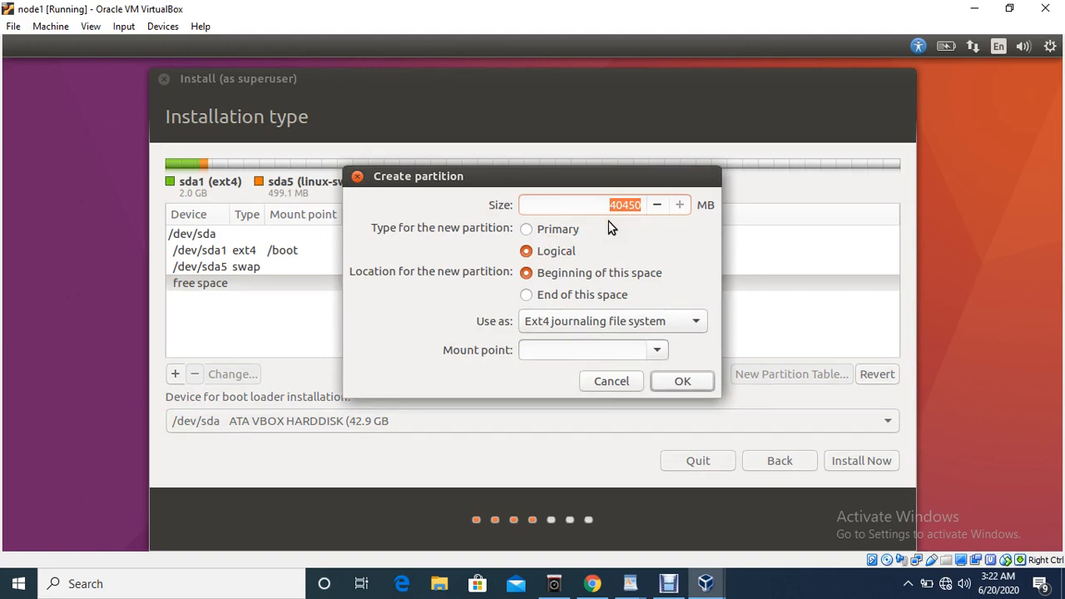
{"action": "type", "text": "2"}
{"action": "key", "text": "BackSpace"}
{"action": "type", "text": "15000"}
{"action": "left_click", "coordinate": [662, 349]}
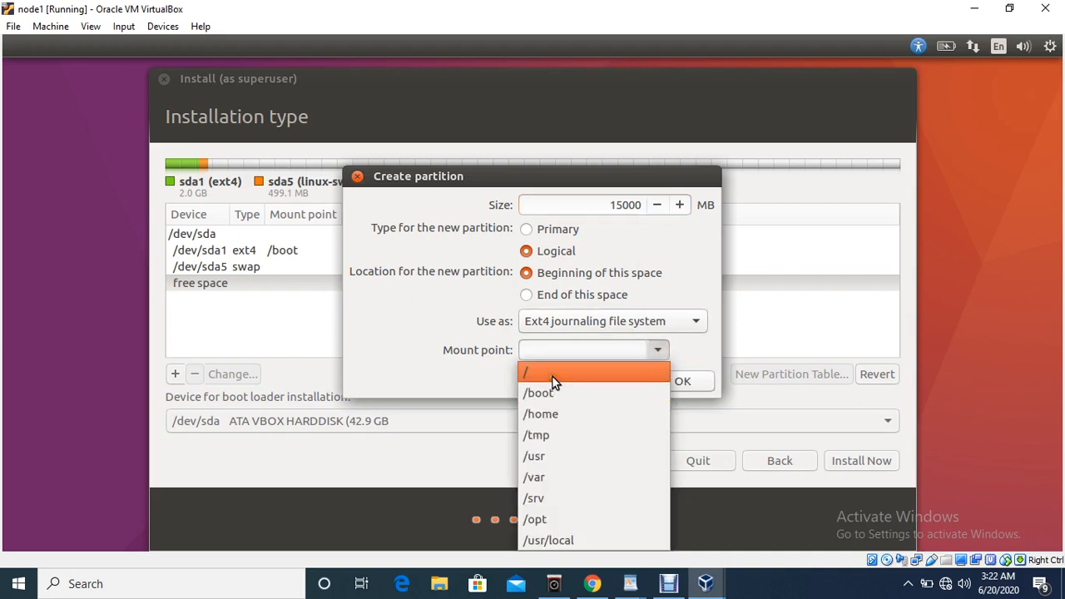
{"action": "left_click", "coordinate": [552, 374]}
{"action": "left_click", "coordinate": [669, 384]}
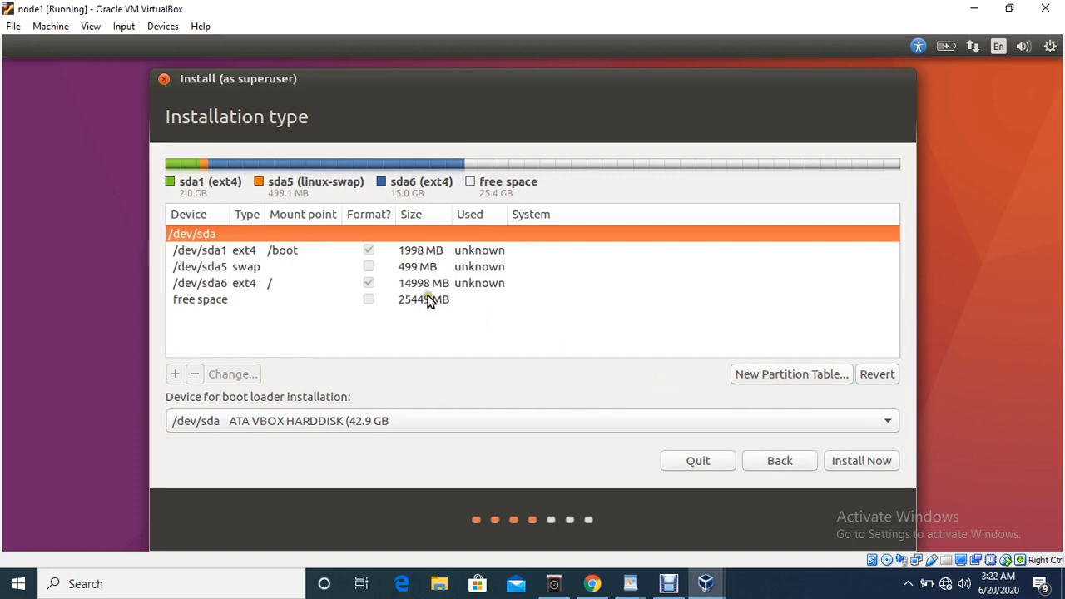
Create a 4000 MB logical Ext4 partition in the remaining free space with the mount point /home
{"action": "left_click", "coordinate": [251, 301]}
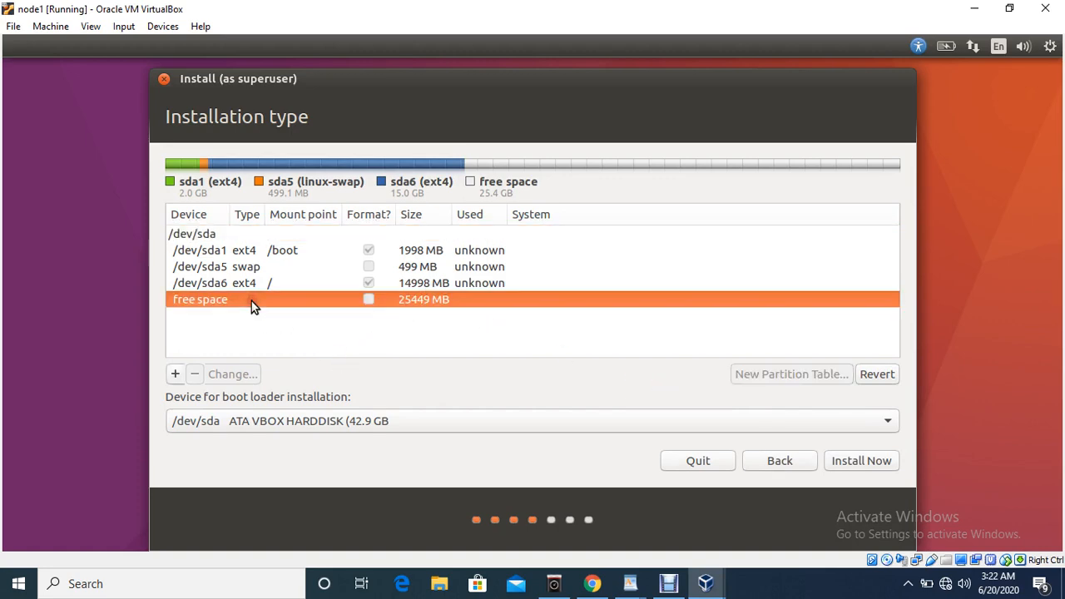
{"action": "left_click", "coordinate": [176, 374]}
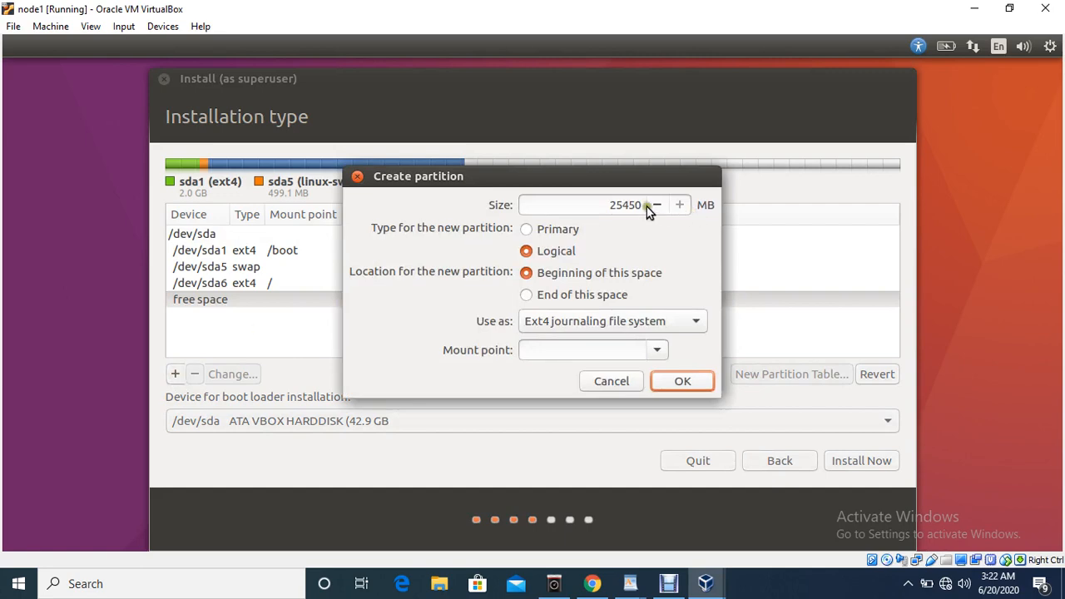
{"action": "left_click_drag", "start_coordinate": [607, 202], "coordinate": [659, 203]}
{"action": "type", "text": "4"}
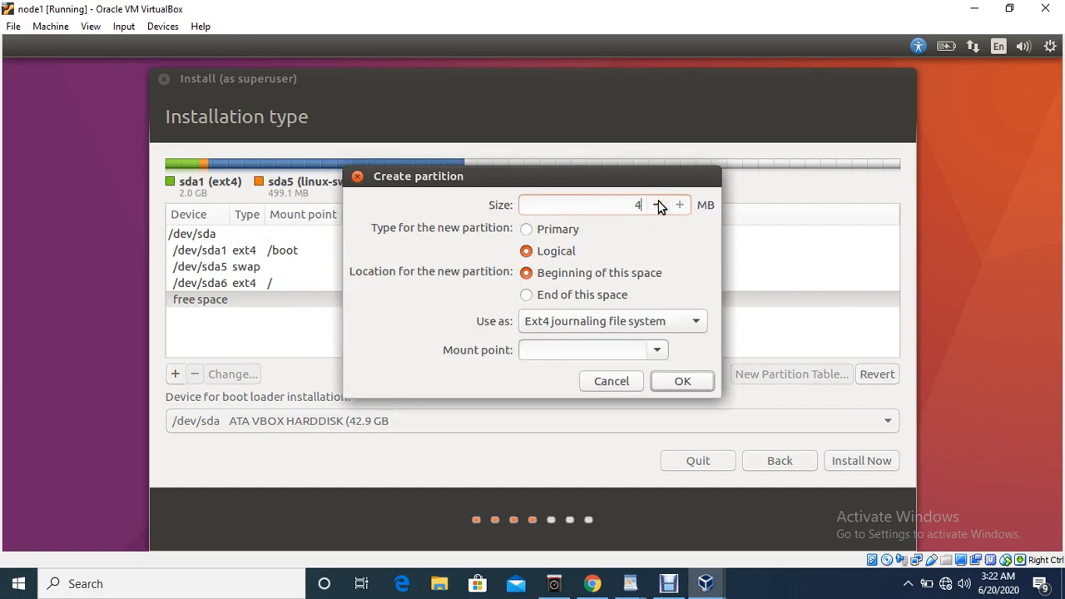
{"action": "type", "text": "000"}
{"action": "left_click", "coordinate": [654, 352]}
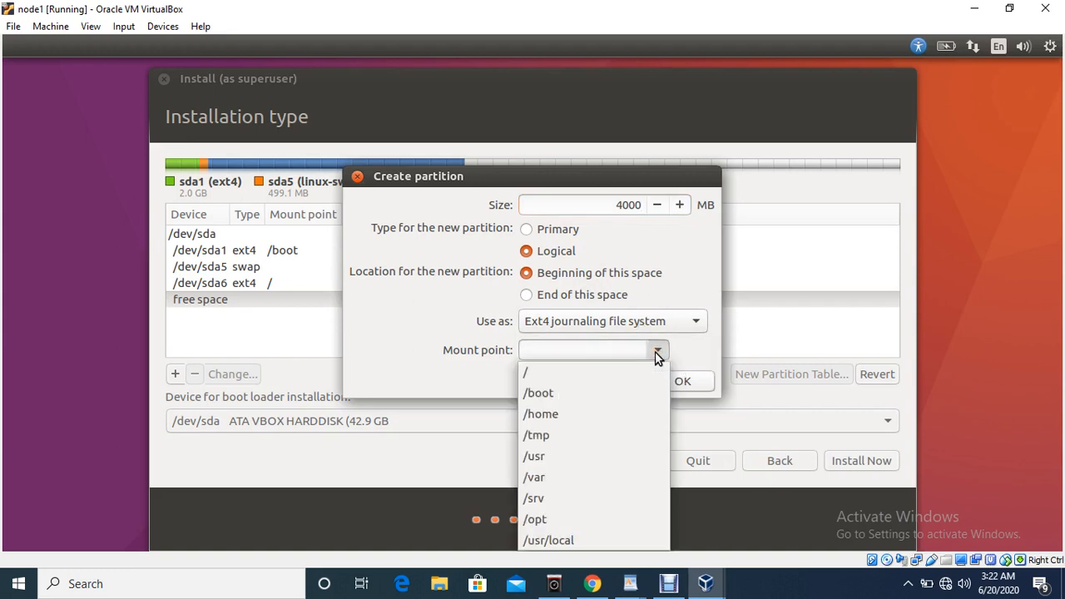
{"action": "left_click", "coordinate": [598, 420]}
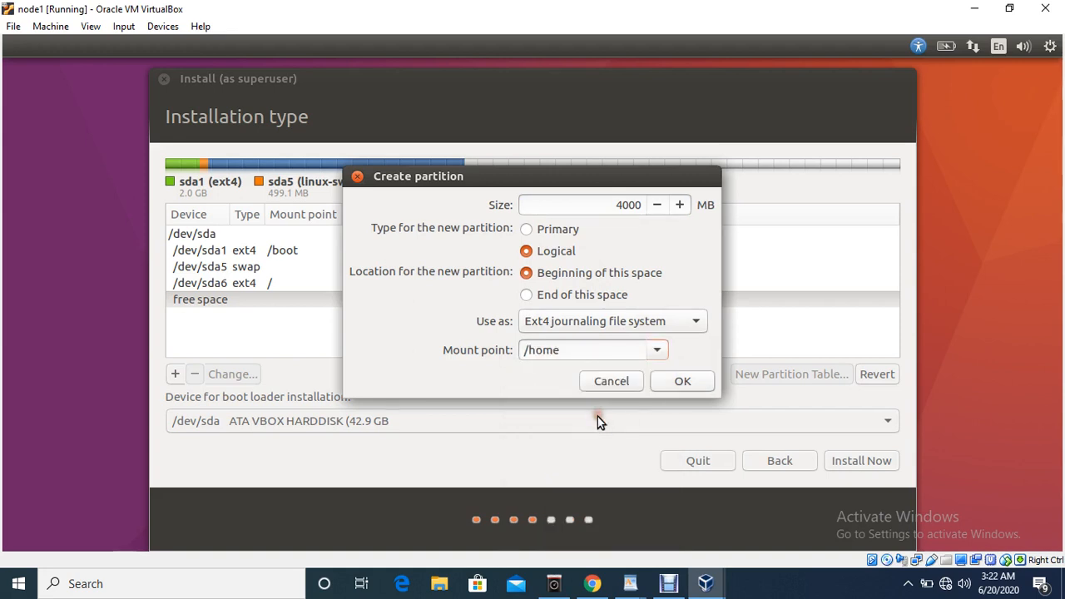
{"action": "left_click", "coordinate": [682, 383]}
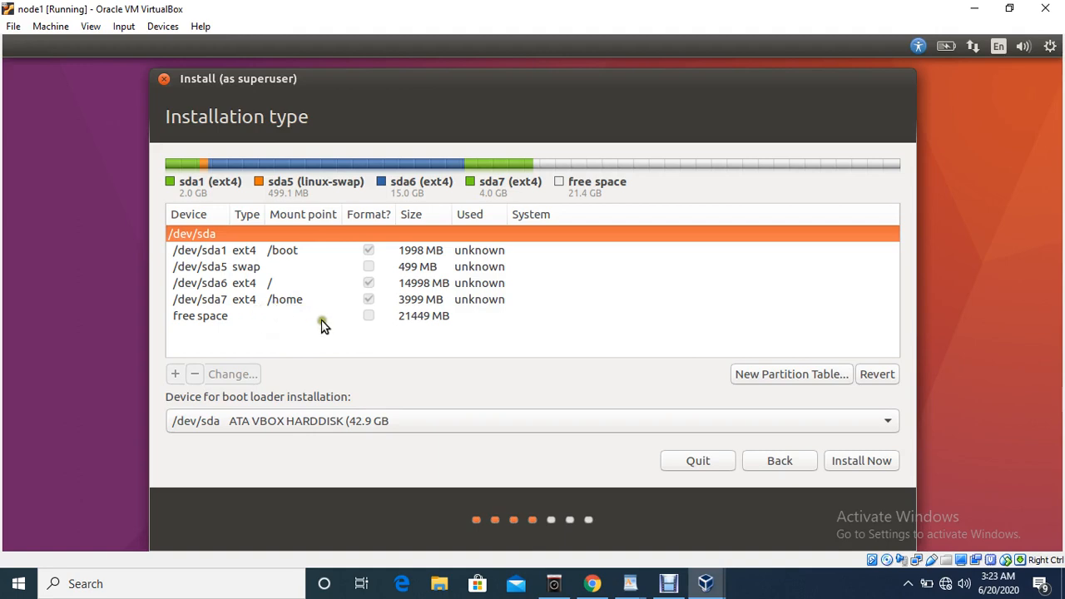
Create a 4000 MB logical Ext4 partition in the remaining free space with the mount point /var
{"action": "left_click", "coordinate": [219, 321]}
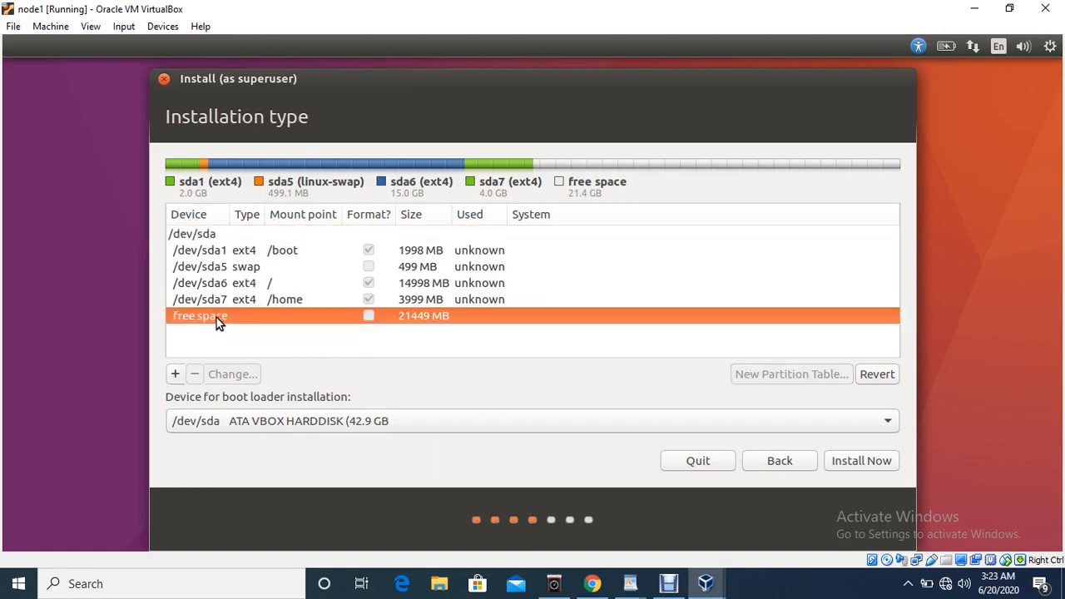
{"action": "left_click", "coordinate": [176, 374]}
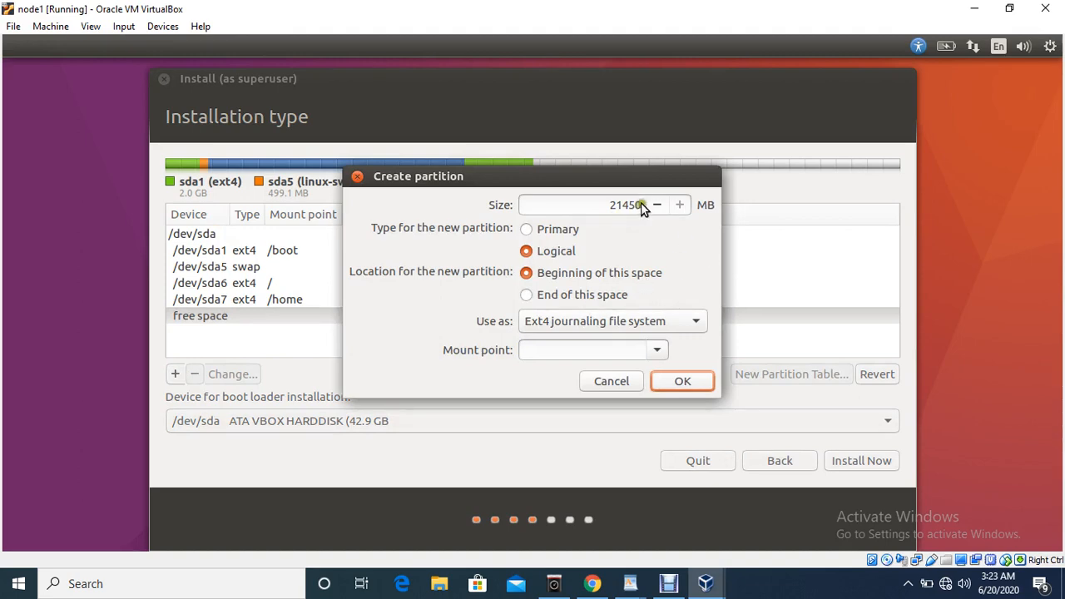
{"action": "left_click", "coordinate": [611, 205]}
{"action": "key", "text": "BackSpace"}
{"action": "key", "text": "BackSpace"}
{"action": "key", "text": "BackSpace"}
{"action": "key", "text": "BackSpace"}
{"action": "key", "text": "BackSpace"}
{"action": "type", "text": "4000"}
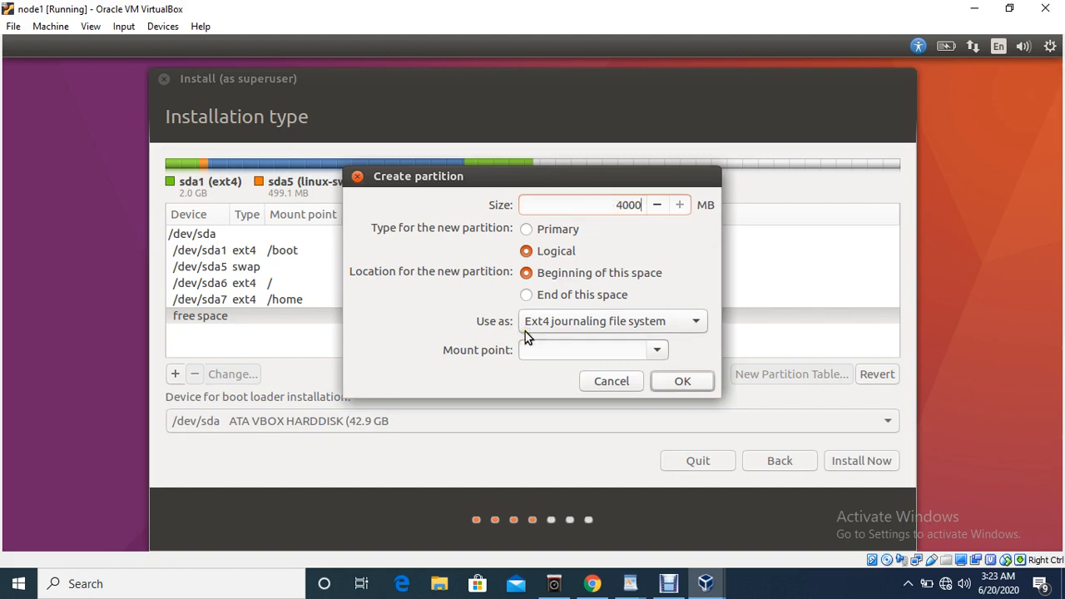
{"action": "left_click", "coordinate": [656, 350]}
{"action": "left_click", "coordinate": [561, 481]}
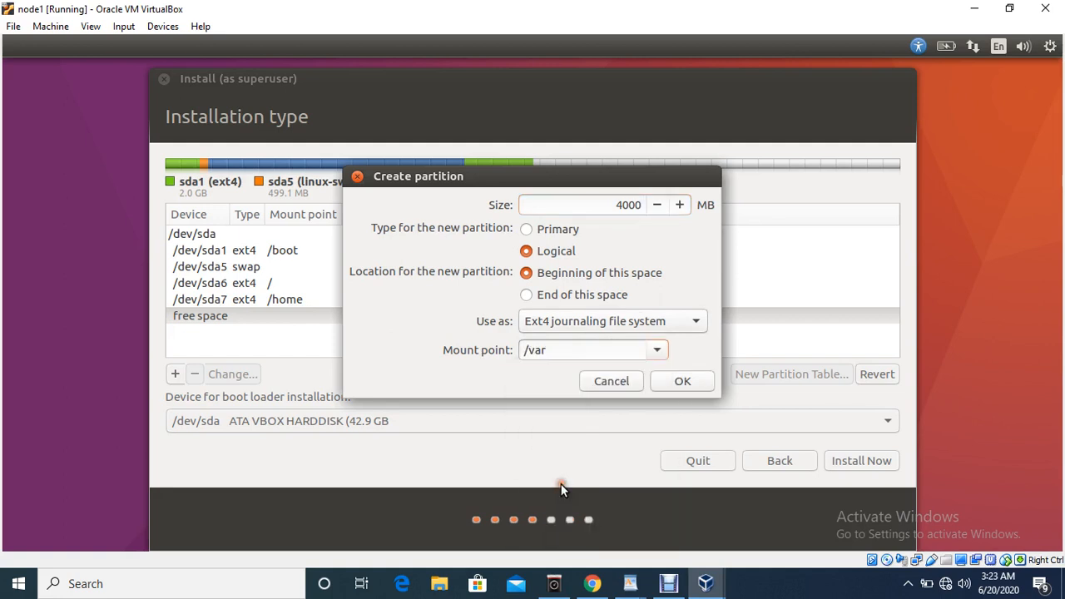
{"action": "left_click", "coordinate": [694, 384]}
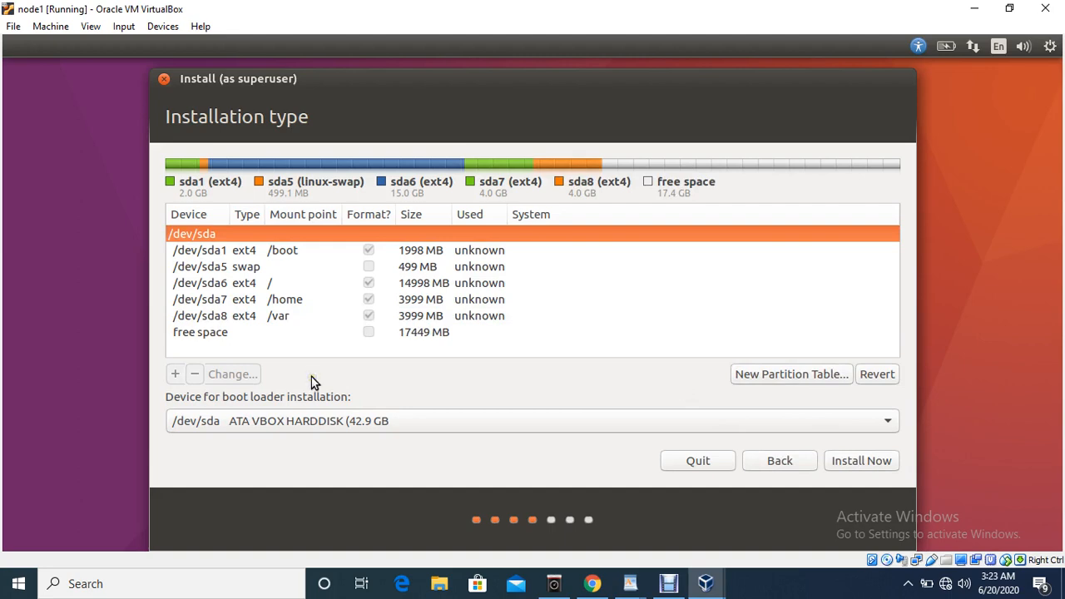
Create a 4000 MB logical Ext4 partition in the remaining free space with the mount point /tmp
{"action": "left_click", "coordinate": [200, 336]}
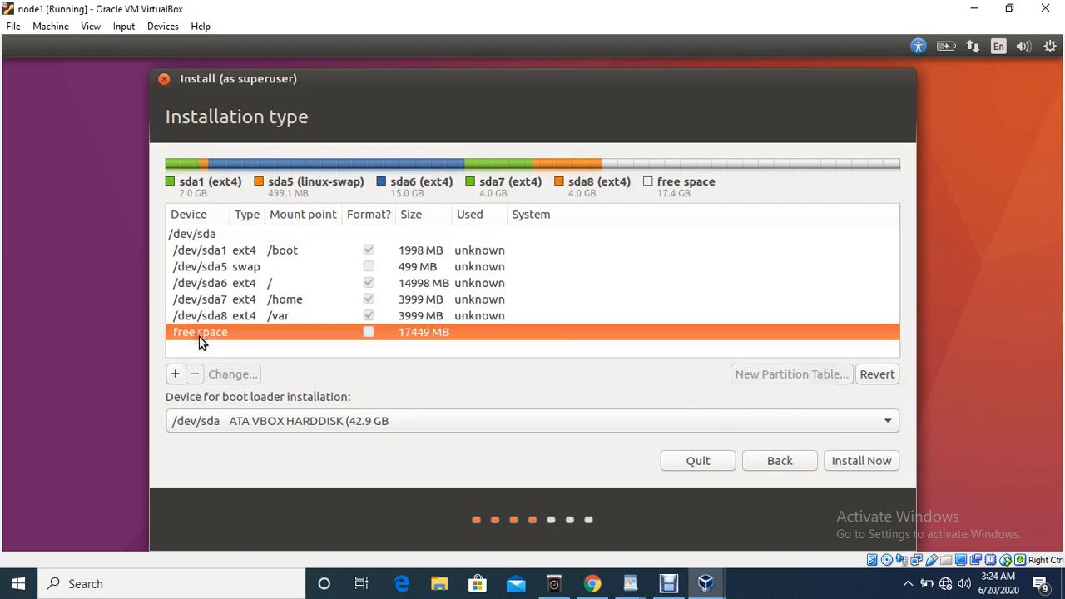
{"action": "left_click", "coordinate": [175, 377]}
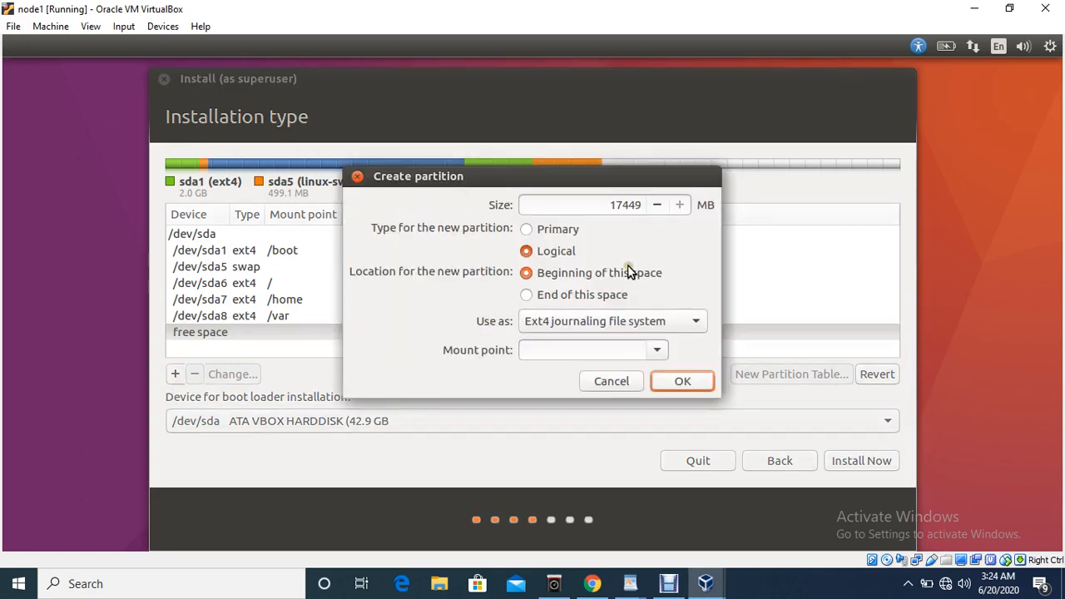
{"action": "left_click", "coordinate": [641, 205]}
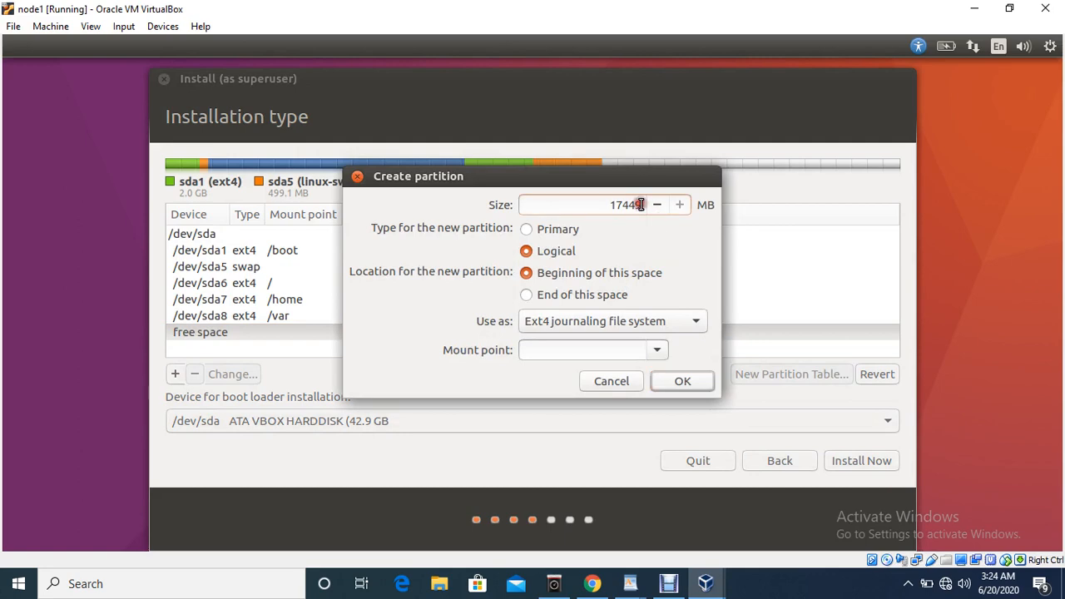
{"action": "key", "text": "BackSpace"}
{"action": "key", "text": "BackSpace"}
{"action": "key", "text": "BackSpace"}
{"action": "key", "text": "BackSpace"}
{"action": "key", "text": "BackSpace"}
{"action": "type", "text": "4000"}
{"action": "left_click", "coordinate": [657, 351]}
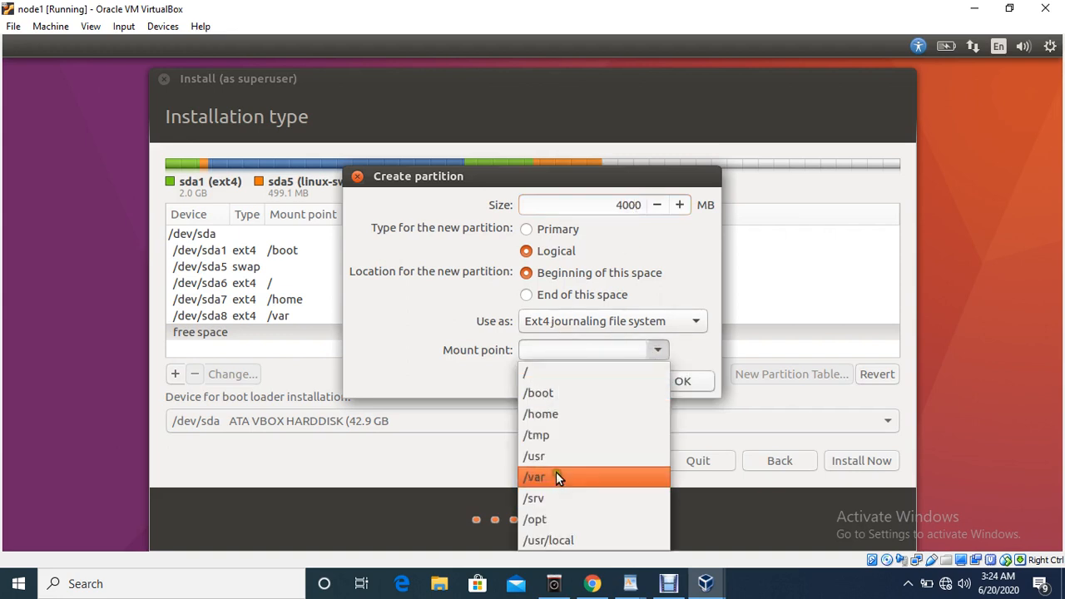
{"action": "left_click", "coordinate": [556, 437]}
{"action": "left_click", "coordinate": [682, 382]}
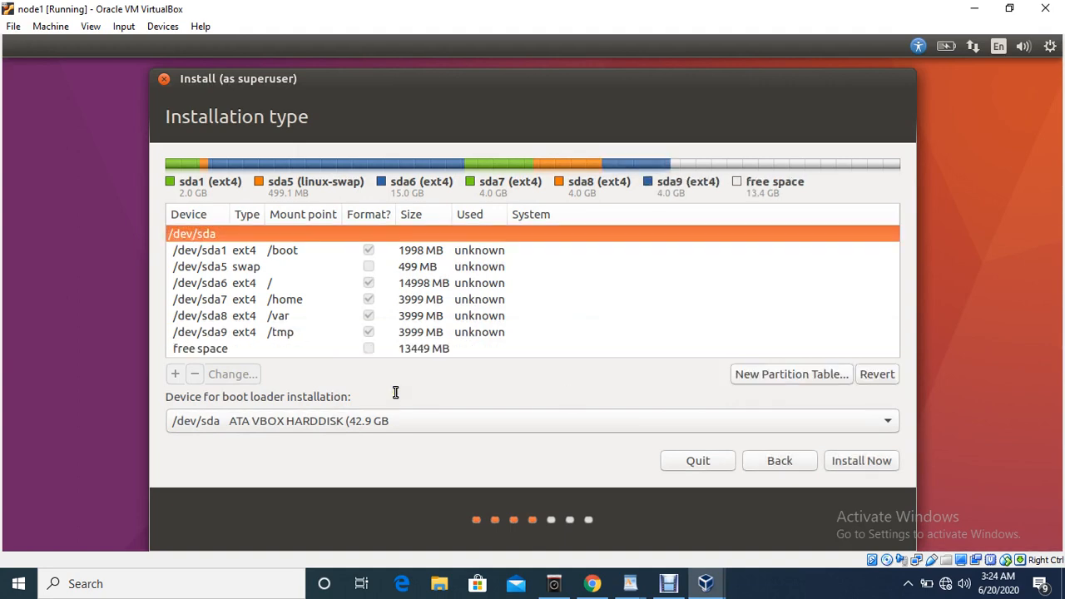
Create a 4000 MB logical Ext4 partition in the remaining free space with the mount point /usr
{"action": "left_click", "coordinate": [217, 350]}
{"action": "left_click", "coordinate": [176, 375]}
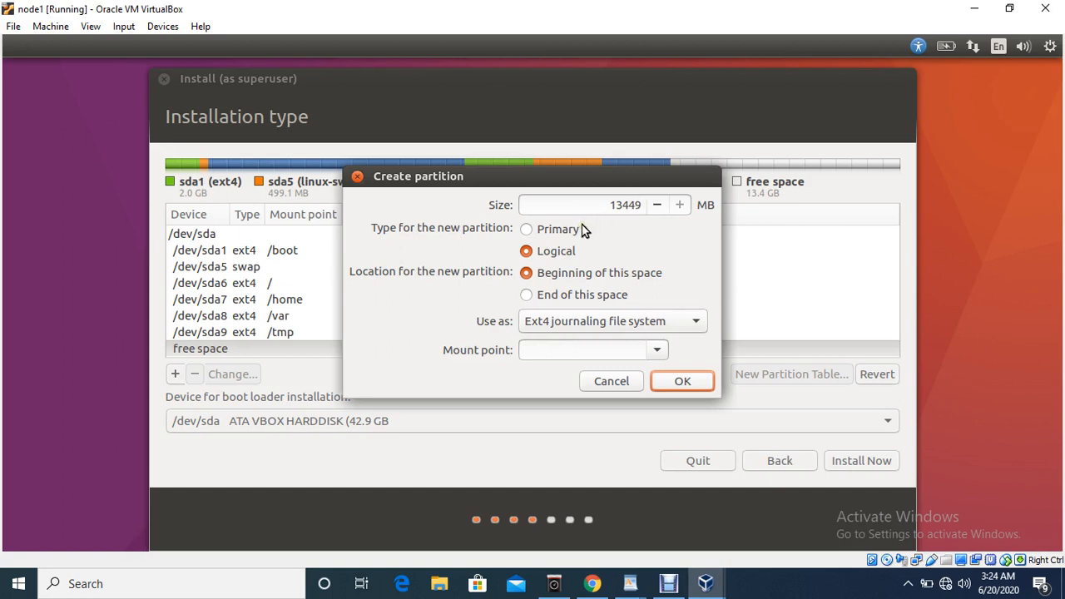
{"action": "double_click", "coordinate": [636, 205]}
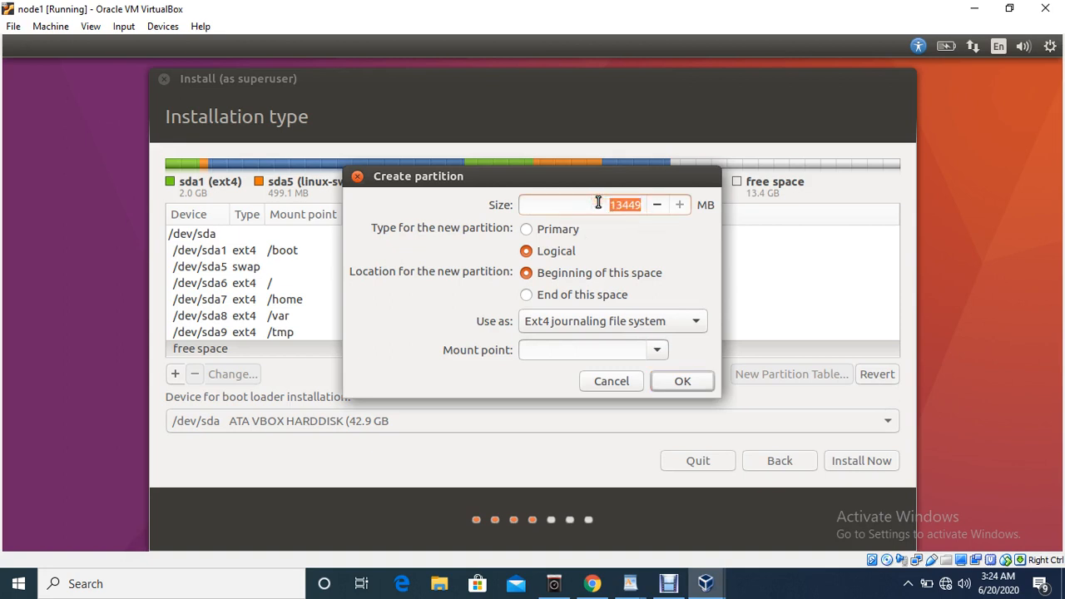
{"action": "type", "text": "4000"}
{"action": "left_click", "coordinate": [659, 351]}
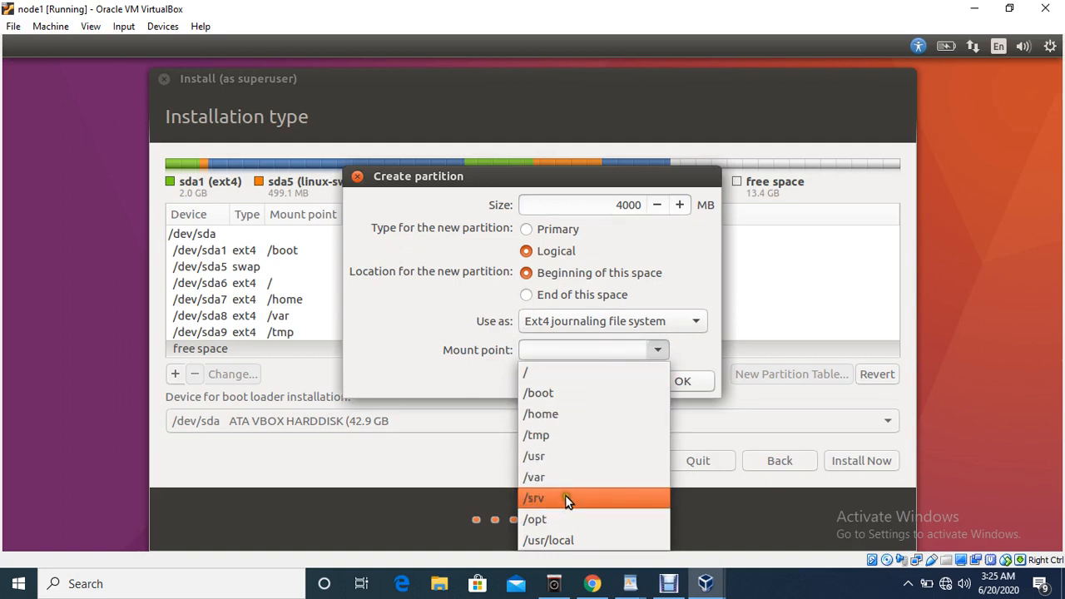
{"action": "left_click", "coordinate": [561, 462]}
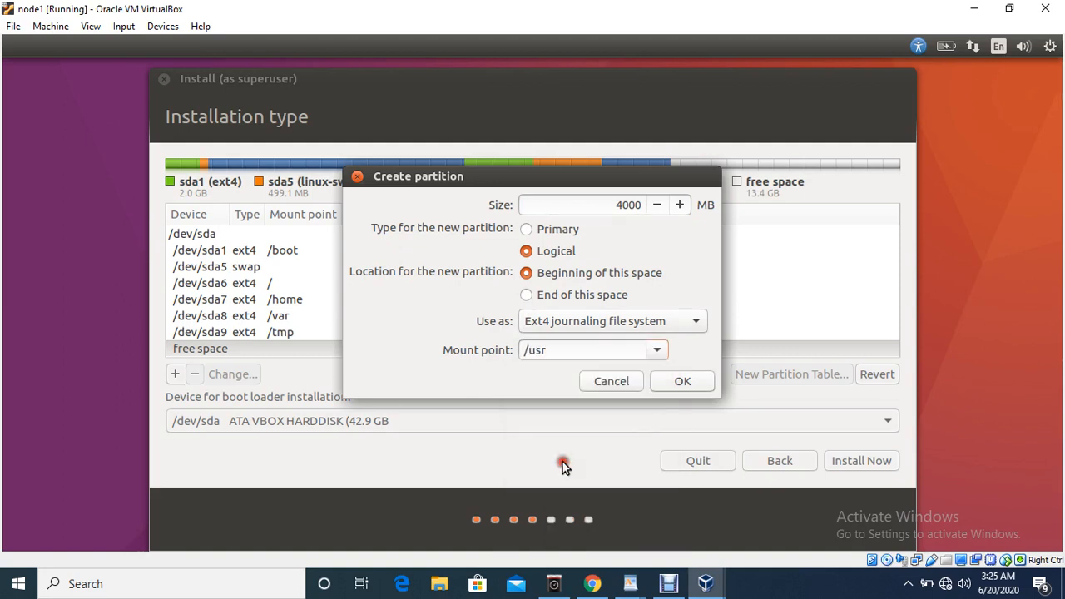
{"action": "left_click", "coordinate": [681, 383]}
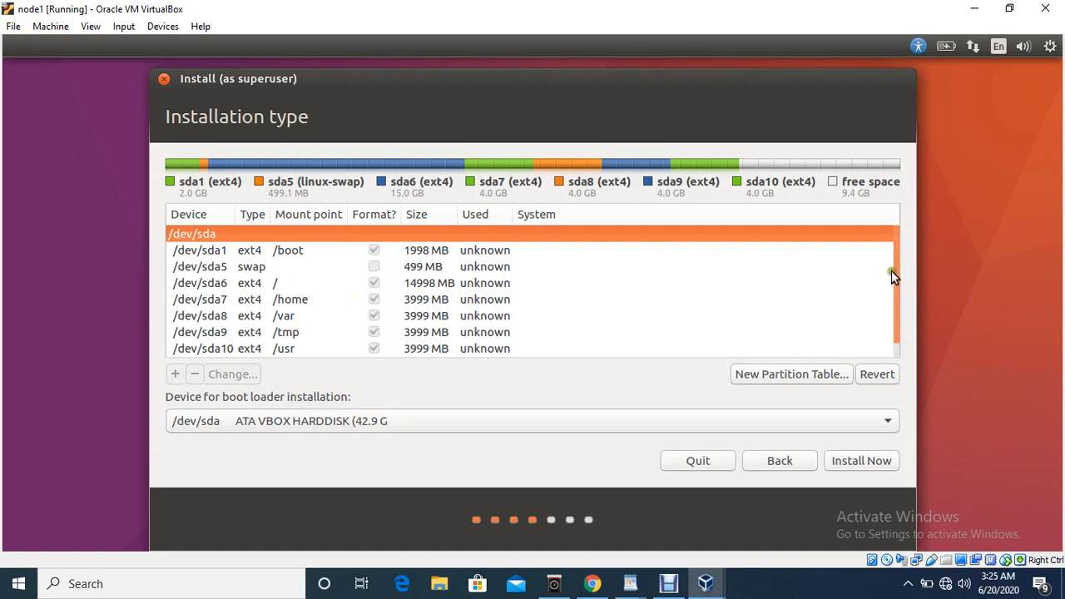
Create a 4000 MB logical Ext4 partition in the remaining free space with the mount point /opt
{"action": "scroll", "coordinate": [895, 273], "scroll_direction": "down", "scroll_amount": 1}
{"action": "left_click_drag", "start_coordinate": [896, 274], "coordinate": [894, 305]}
{"action": "left_click", "coordinate": [447, 348]}
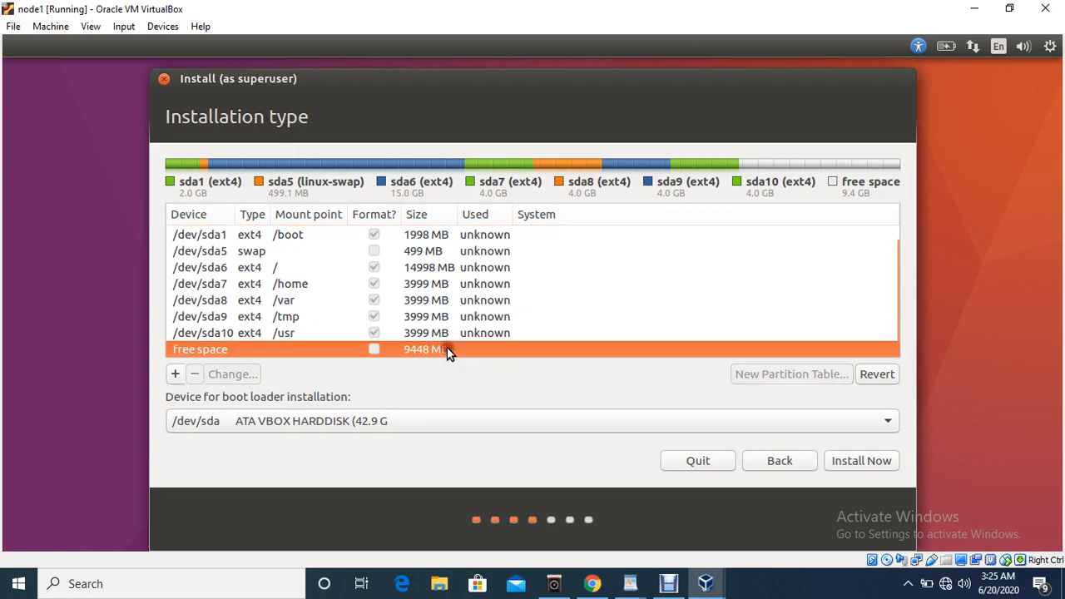
{"action": "left_click", "coordinate": [174, 373]}
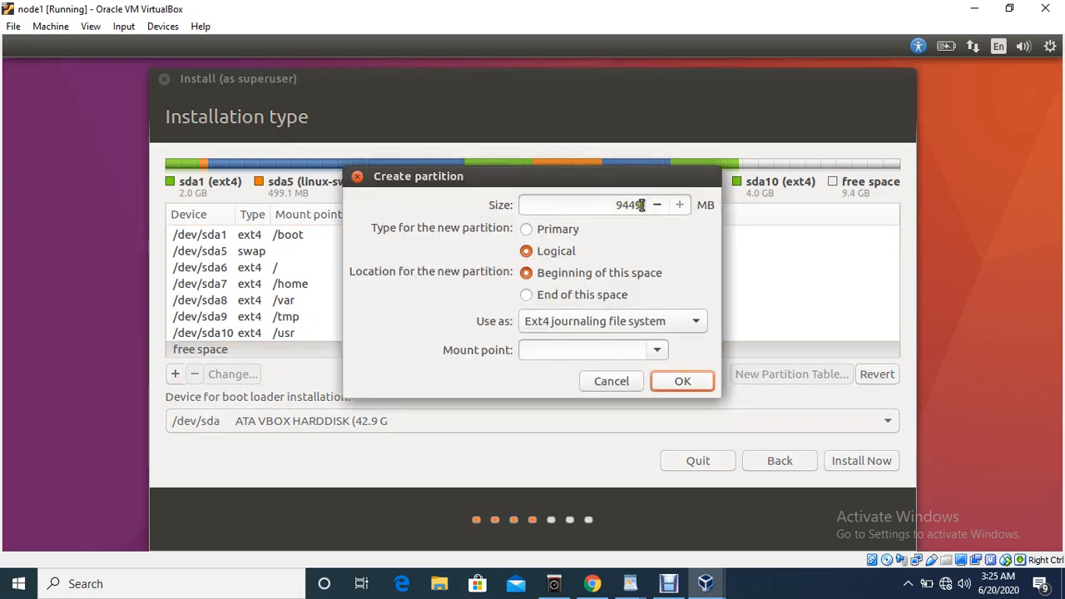
{"action": "left_click_drag", "start_coordinate": [638, 205], "coordinate": [613, 204]}
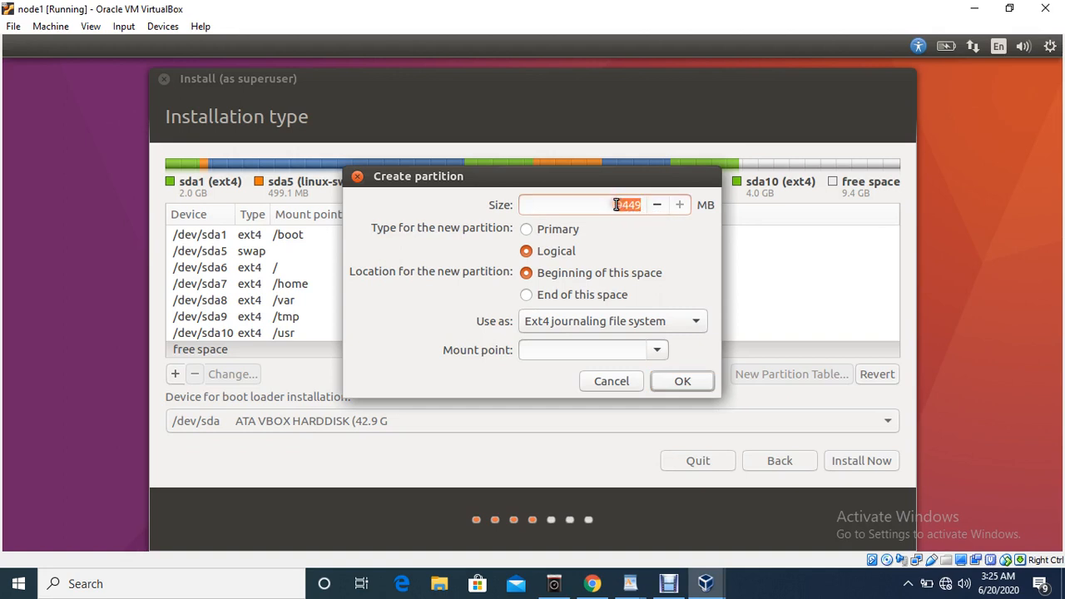
{"action": "type", "text": "4000"}
{"action": "left_click", "coordinate": [655, 348]}
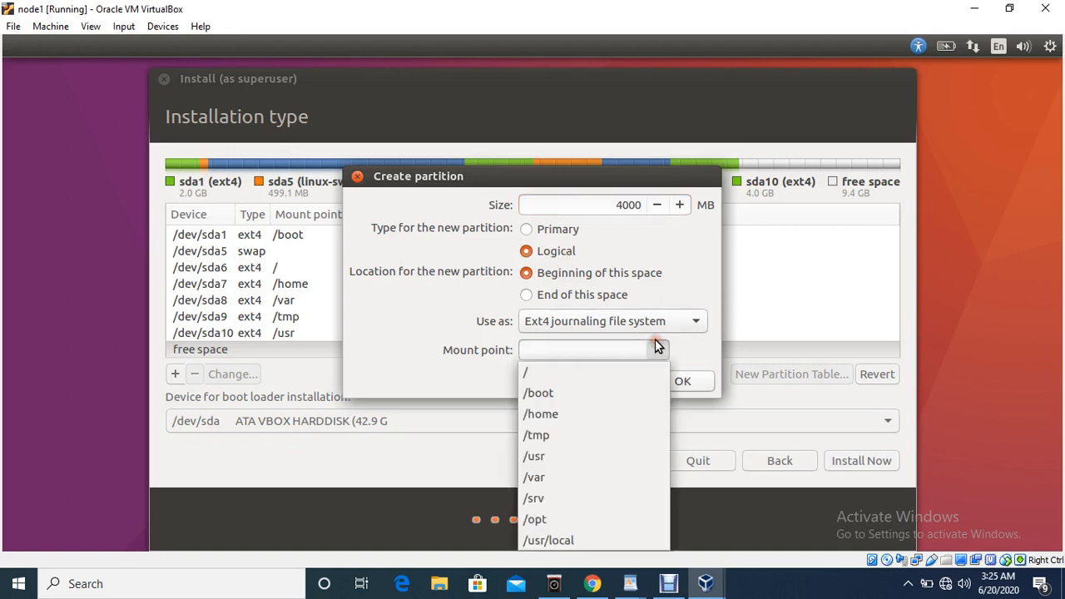
{"action": "left_click", "coordinate": [568, 519]}
{"action": "left_click", "coordinate": [676, 384]}
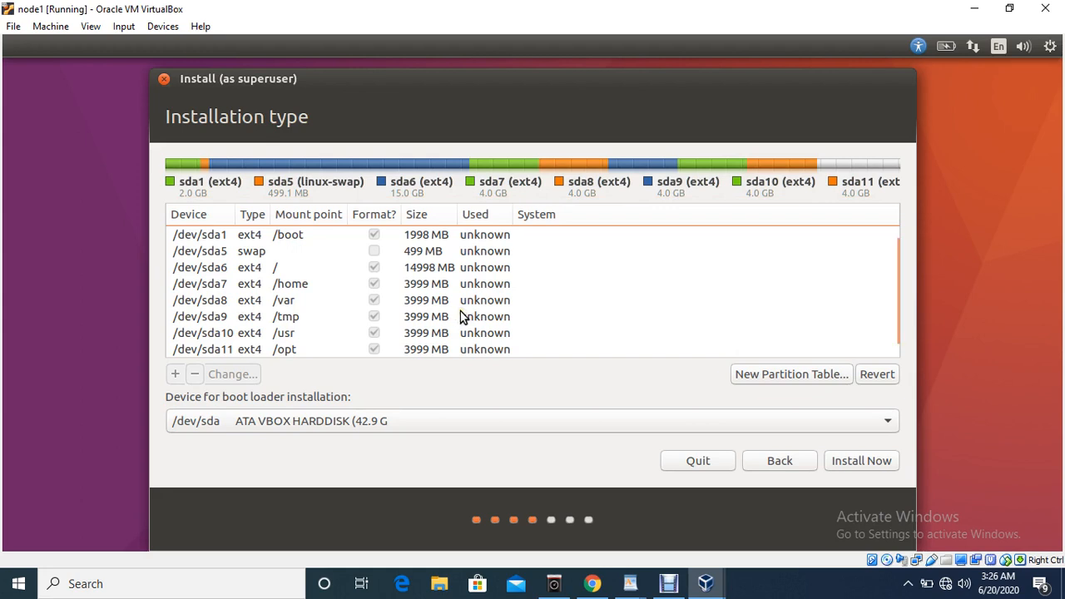
Start the installation with the defined partitions and confirm writing the changes to the disk
{"action": "left_click", "coordinate": [277, 267]}
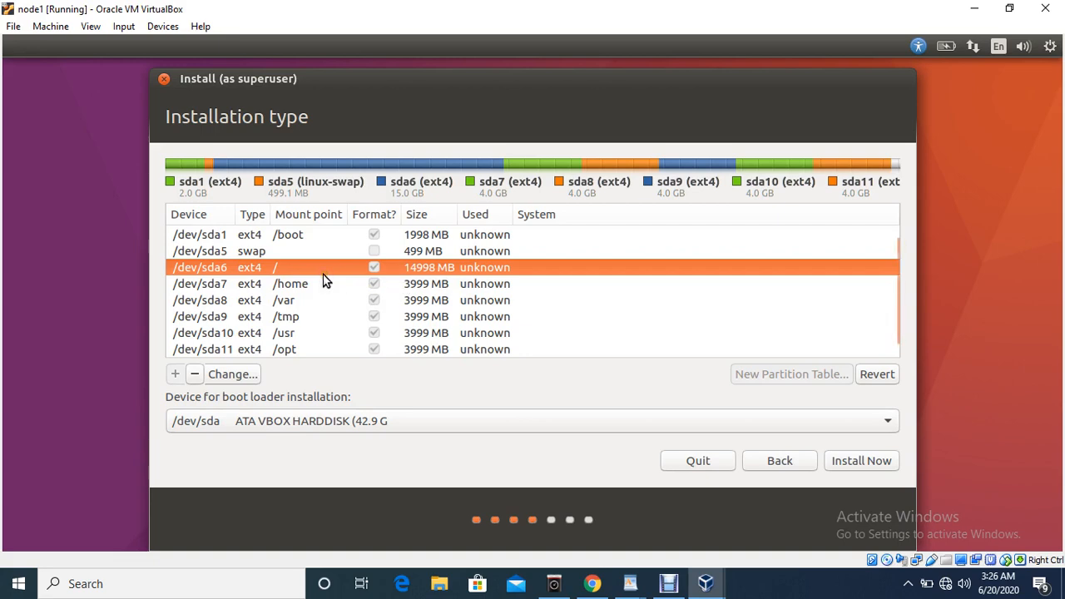
{"action": "left_click", "coordinate": [853, 459]}
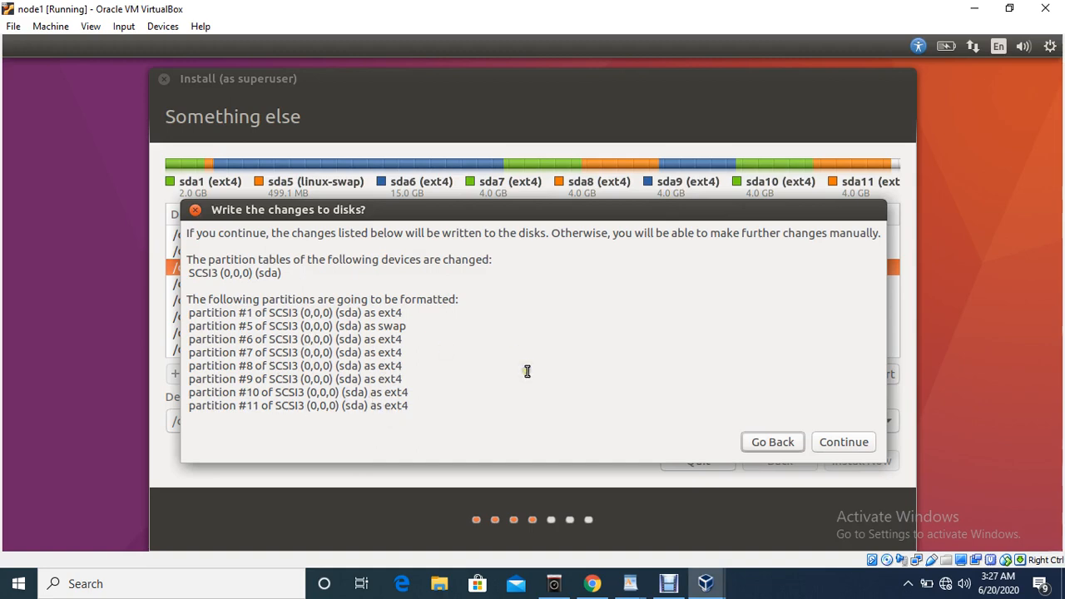
{"action": "left_click", "coordinate": [851, 449]}
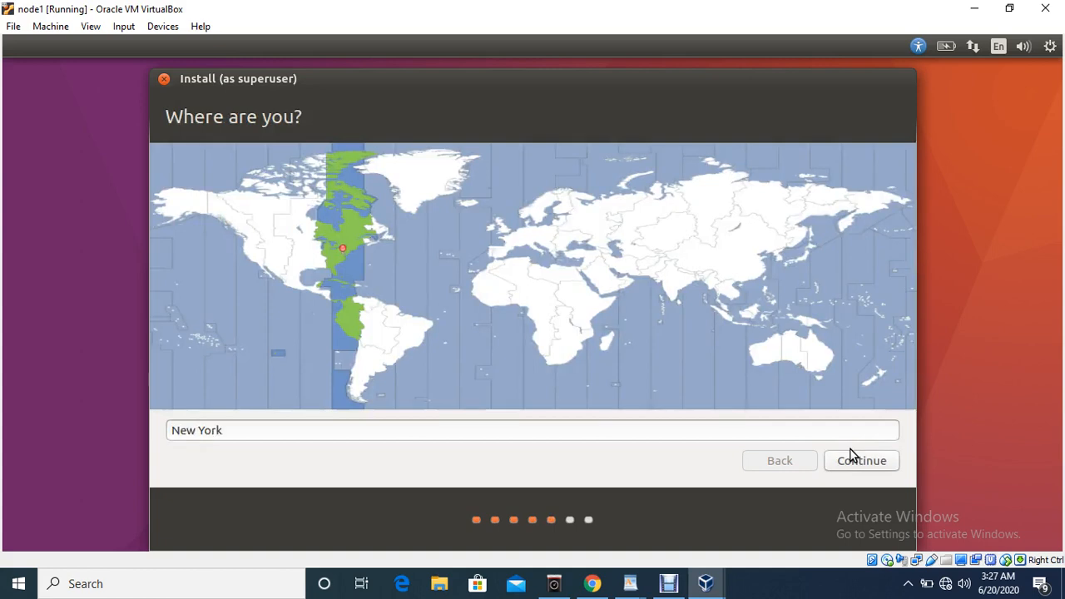
Choose a different time zone location from the suggested matches and accept the English (US) keyboard layout
{"action": "left_click_drag", "start_coordinate": [283, 435], "coordinate": [160, 435]}
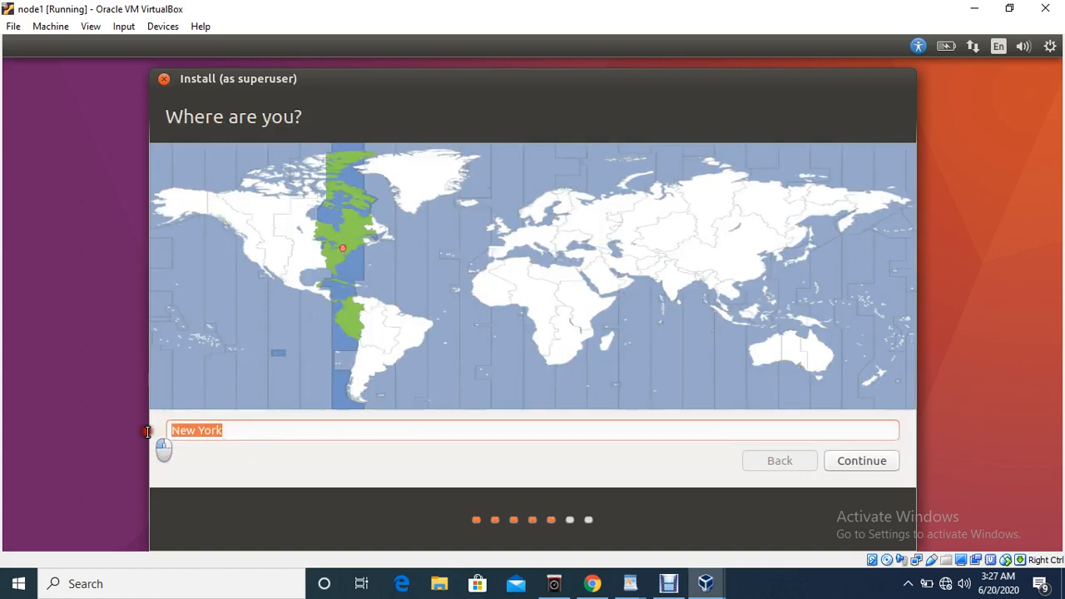
{"action": "type", "text": "ini"}
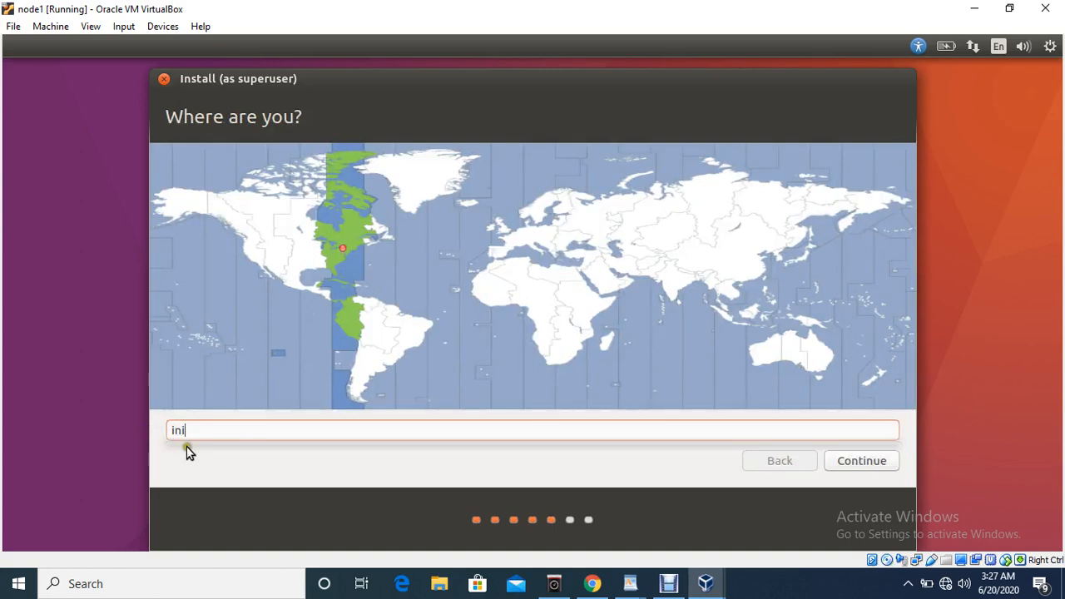
{"action": "key", "text": "BackSpace"}
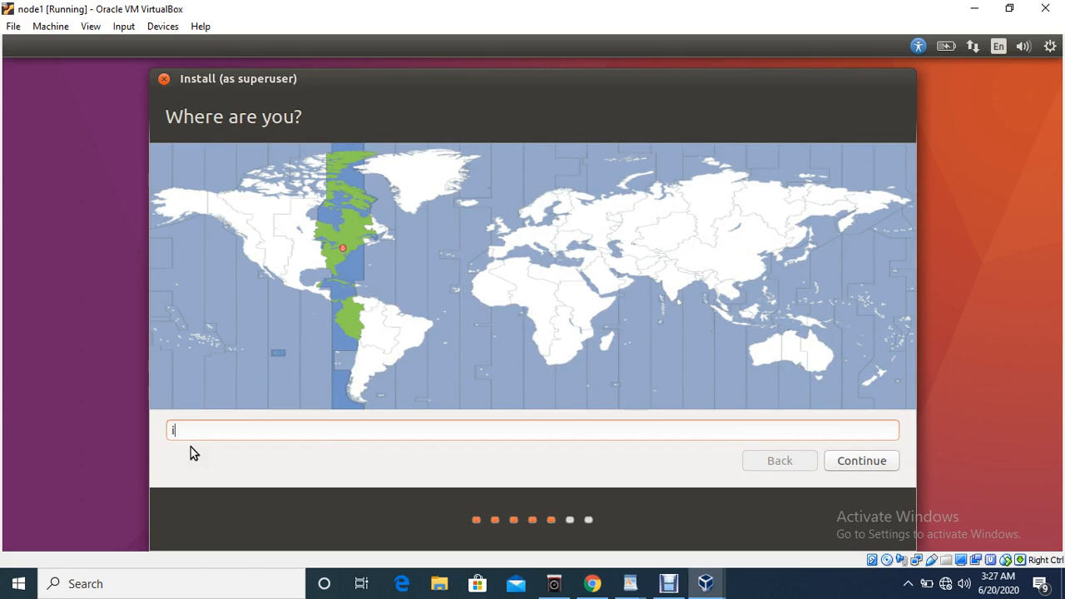
{"action": "type", "text": "d"}
{"action": "left_click", "coordinate": [190, 452]}
{"action": "left_click", "coordinate": [860, 465]}
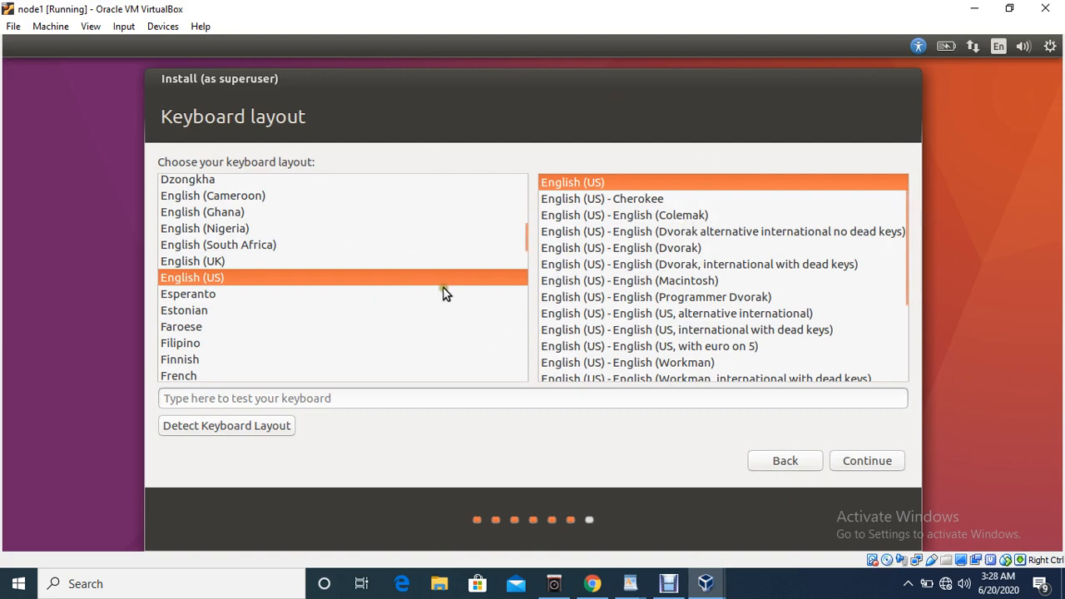
{"action": "left_click", "coordinate": [850, 469]}
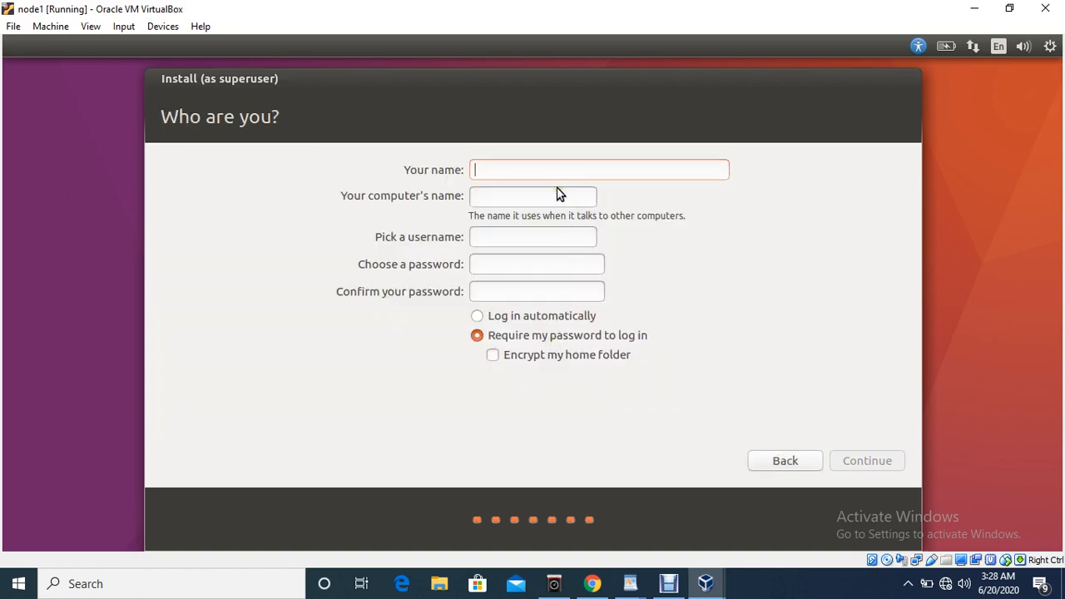
Enter the user's name for the new account and set the computer's name to node1
{"action": "type", "text": "mukesh"}
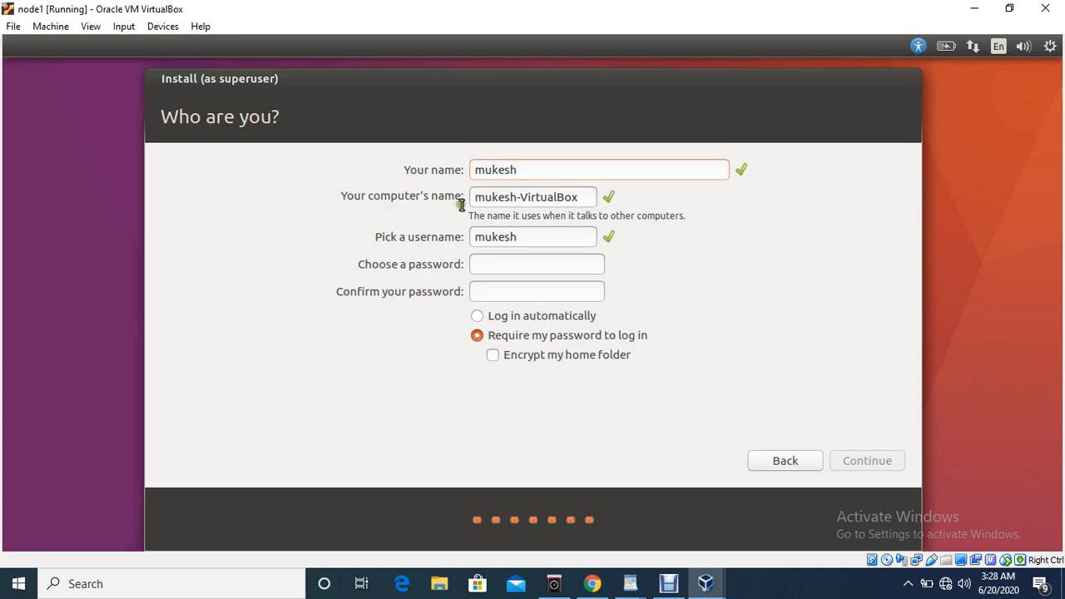
{"action": "left_click_drag", "start_coordinate": [590, 197], "coordinate": [537, 197]}
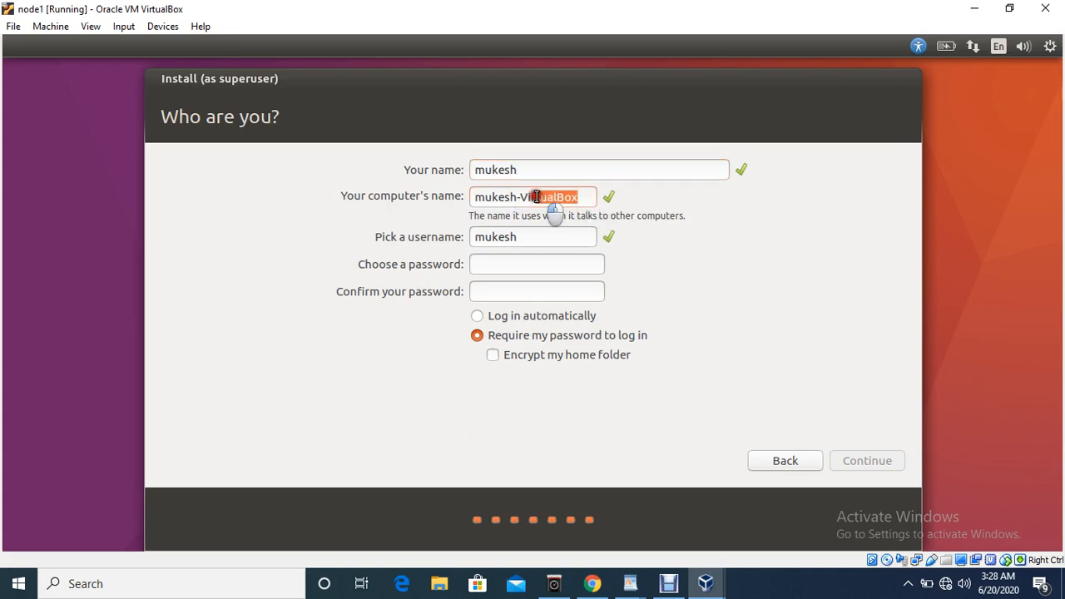
{"action": "left_click", "coordinate": [580, 197]}
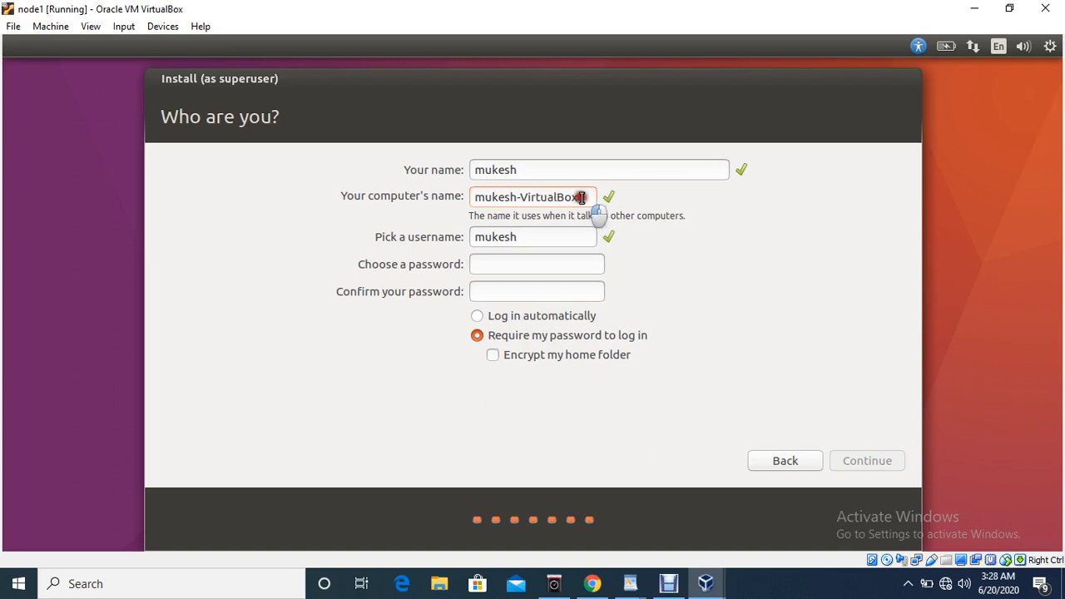
{"action": "left_click_drag", "start_coordinate": [581, 197], "coordinate": [468, 193]}
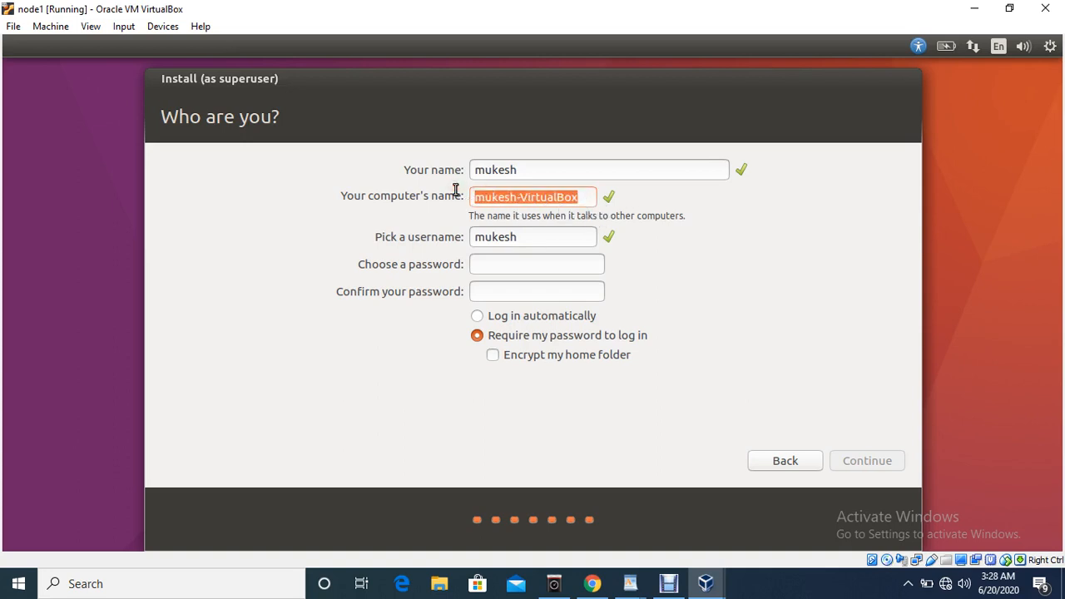
{"action": "type", "text": "node1"}
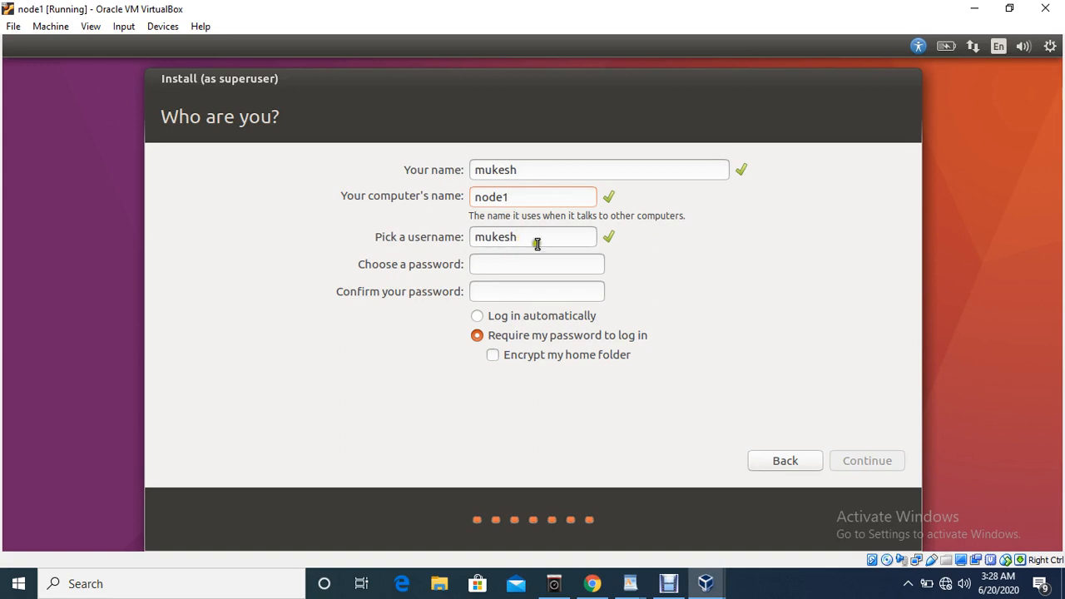
Enter and confirm the account password, keep the password required at login, and continue the installation
{"action": "left_click", "coordinate": [504, 261]}
{"action": "type", "text": "******"}
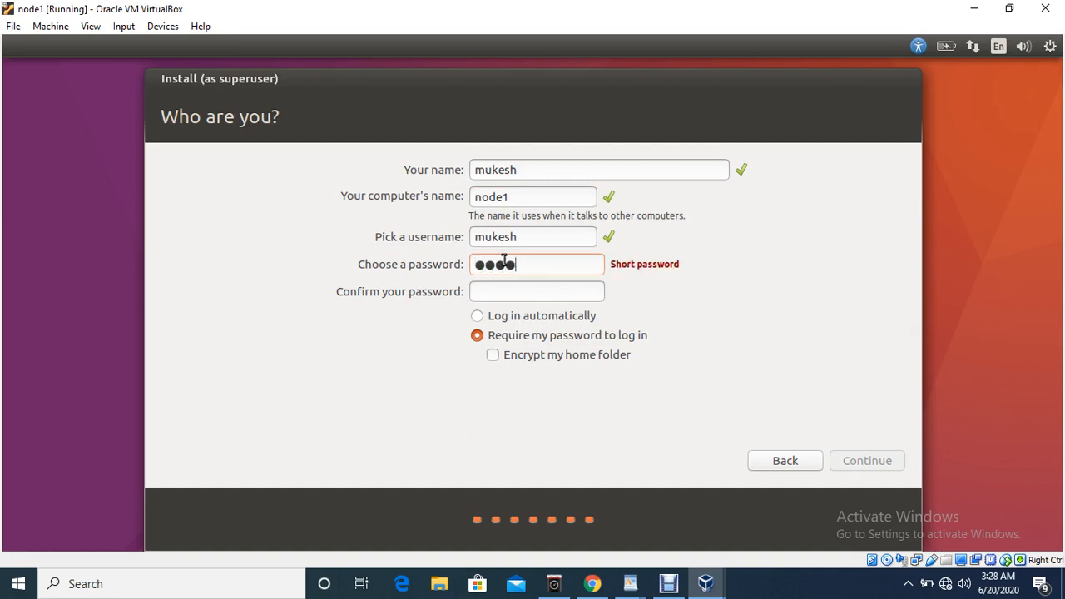
{"action": "type", "text": "**"}
{"action": "left_click", "coordinate": [489, 291]}
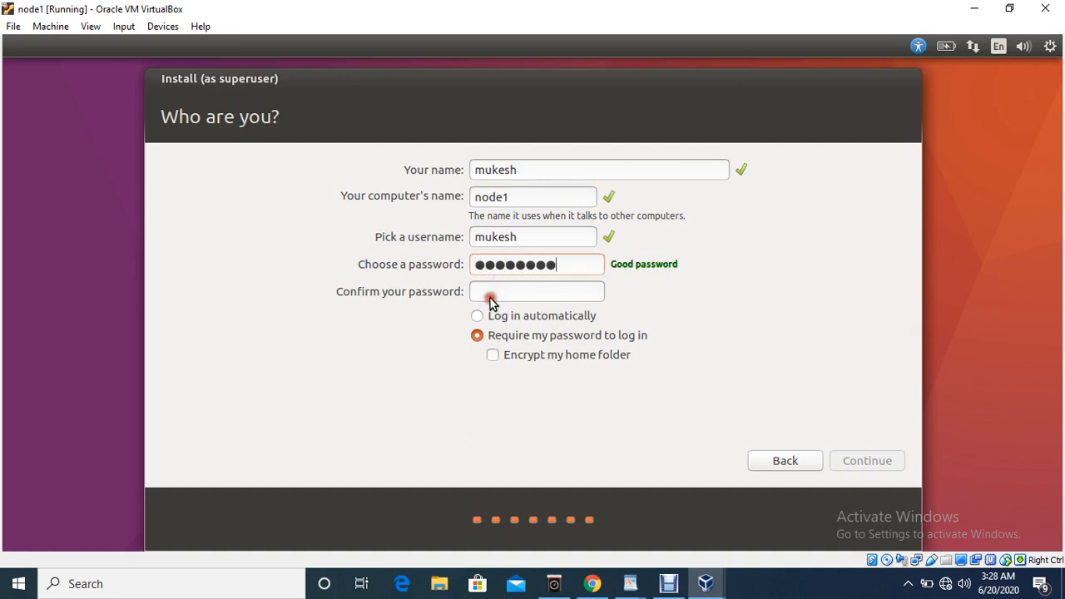
{"action": "type", "text": "********"}
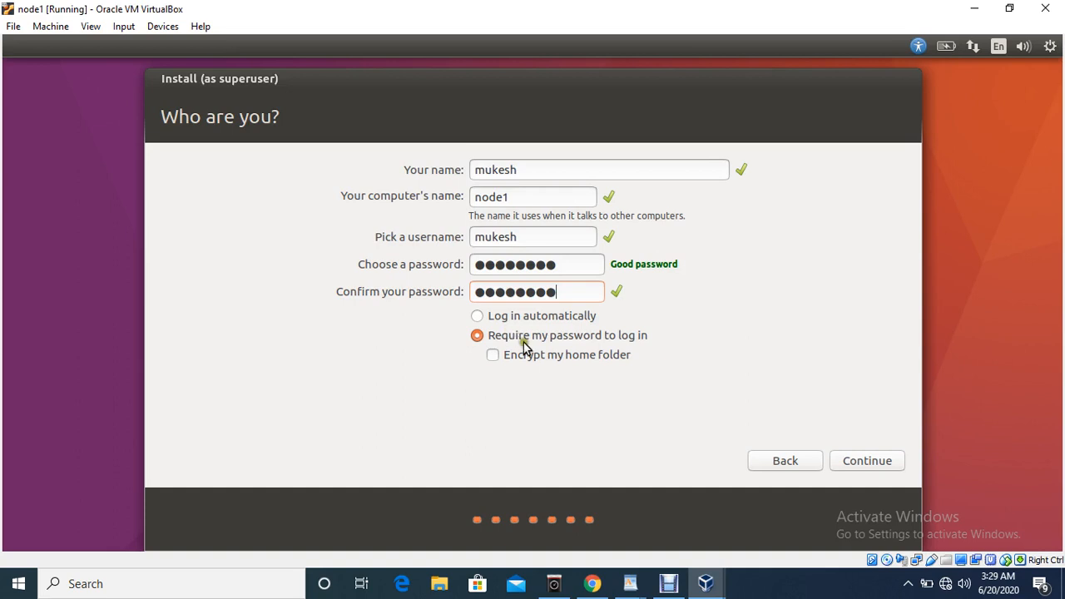
{"action": "left_click", "coordinate": [862, 464]}
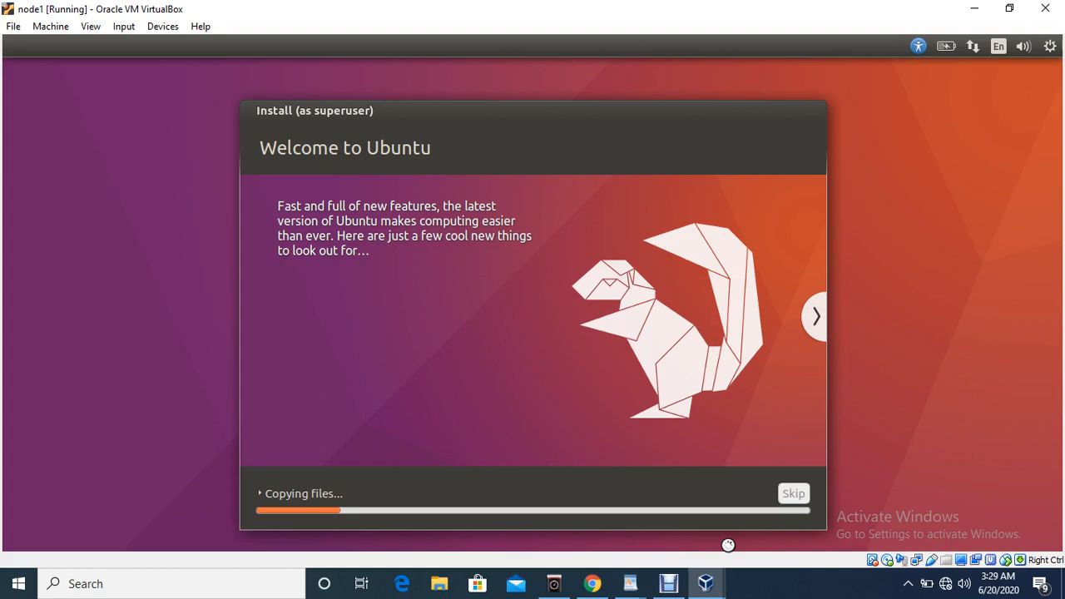
{"action": "left_click", "coordinate": [676, 584]}
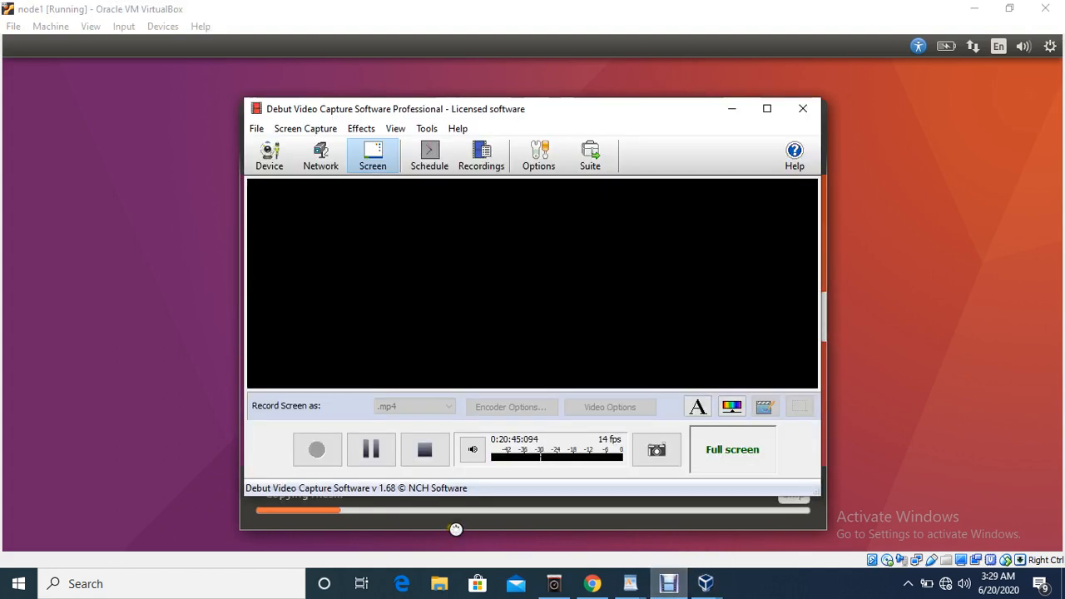
{"action": "left_click", "coordinate": [371, 450]}
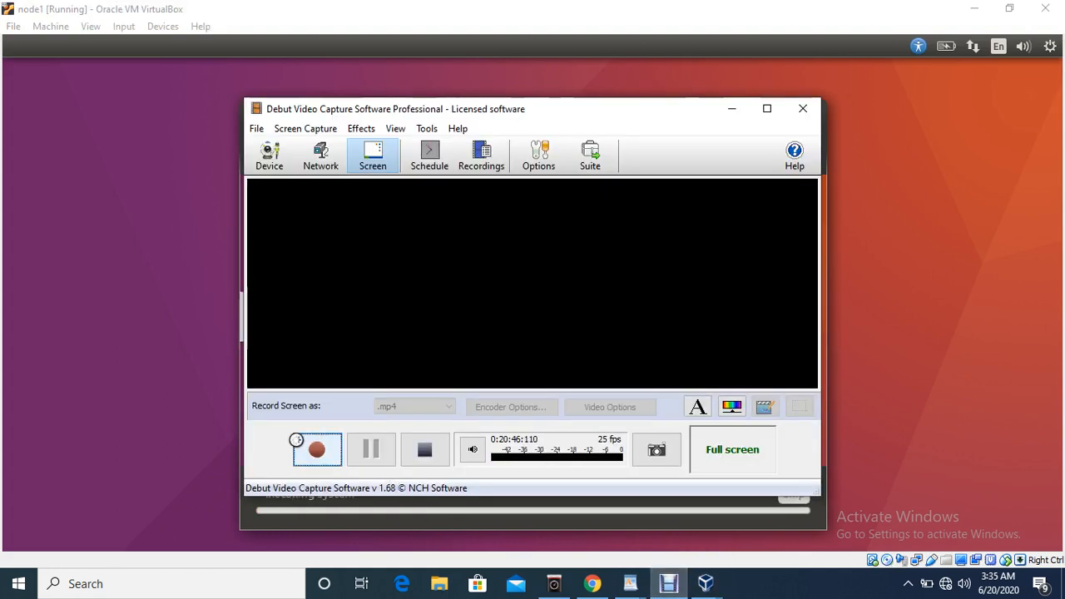
{"action": "left_click", "coordinate": [317, 449]}
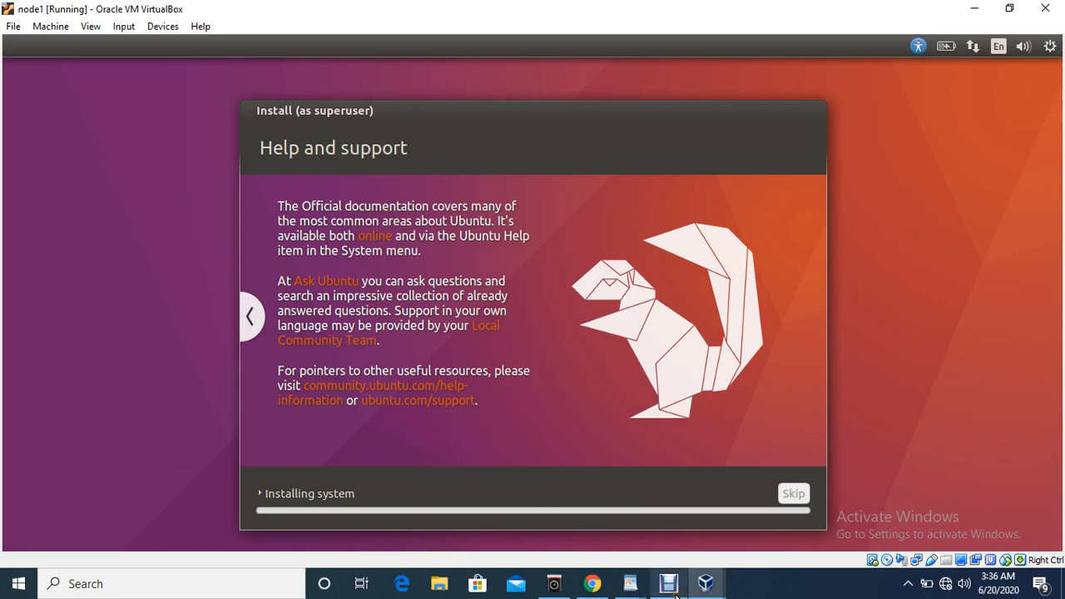
{"action": "mouse_move", "coordinate": [676, 594]}
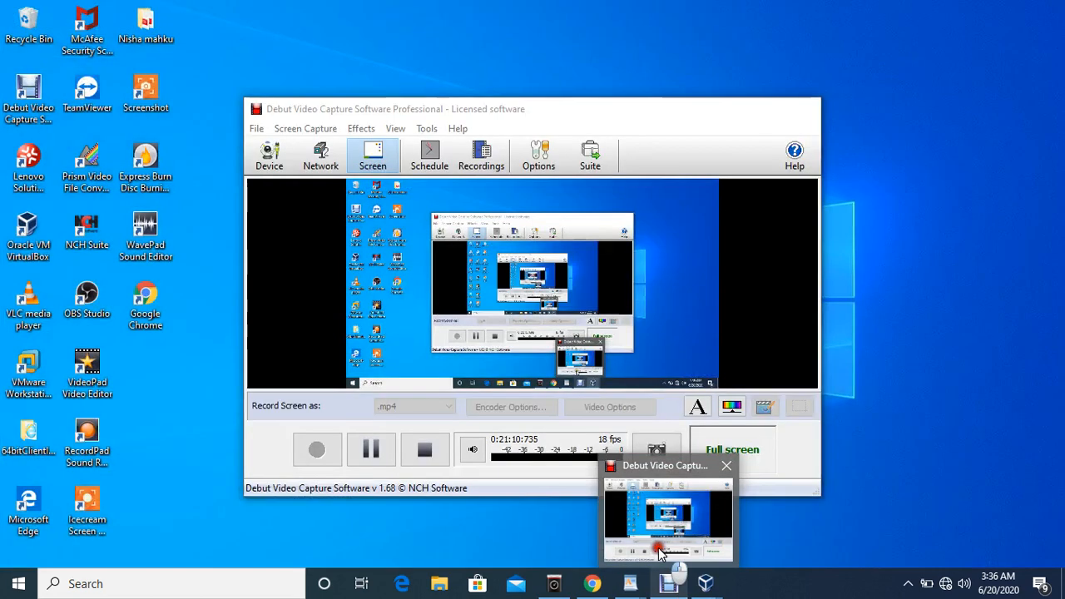
{"action": "left_click", "coordinate": [668, 520]}
{"action": "left_click", "coordinate": [377, 464]}
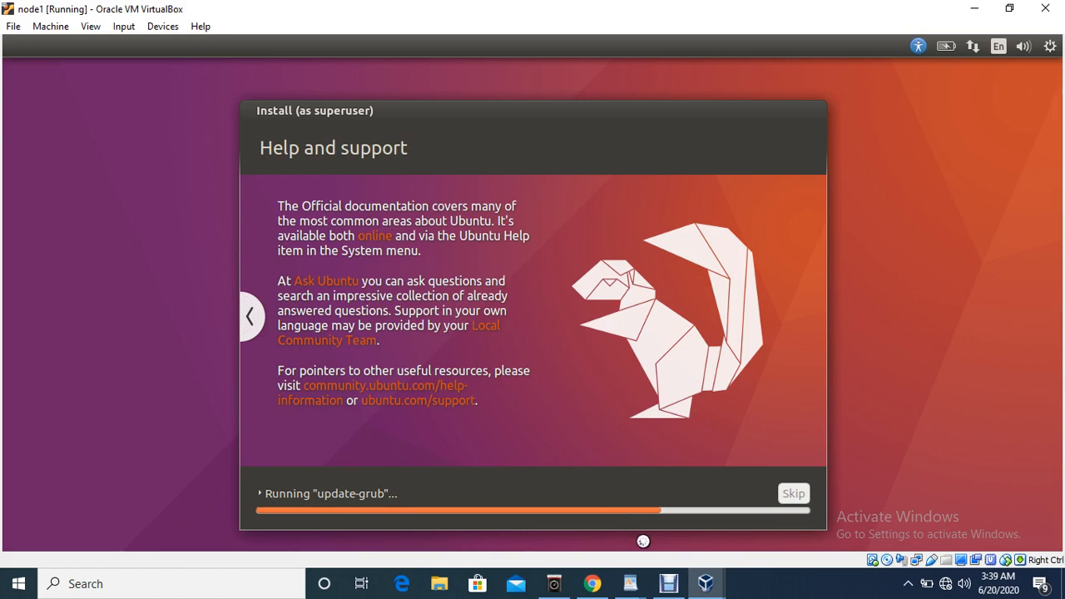
{"action": "mouse_move", "coordinate": [663, 577]}
{"action": "left_click", "coordinate": [635, 504]}
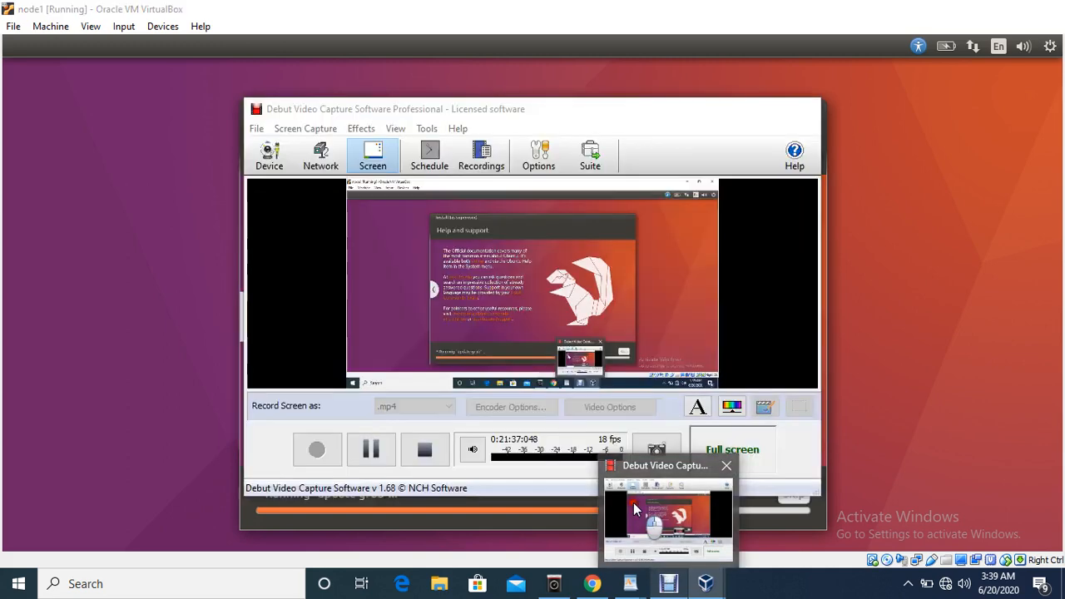
{"action": "left_click", "coordinate": [476, 416]}
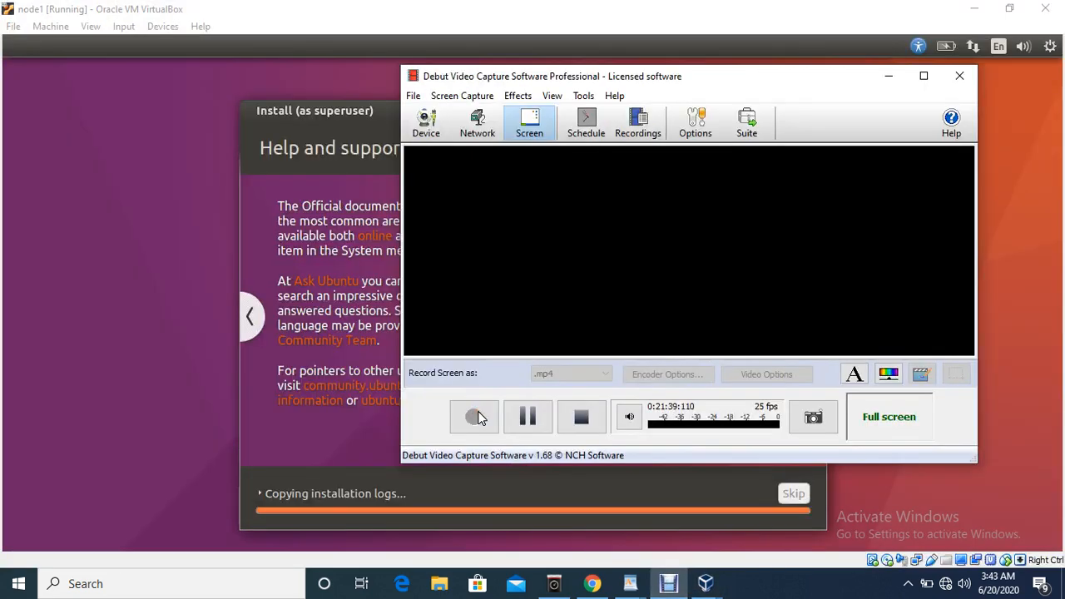
{"action": "left_click", "coordinate": [882, 76]}
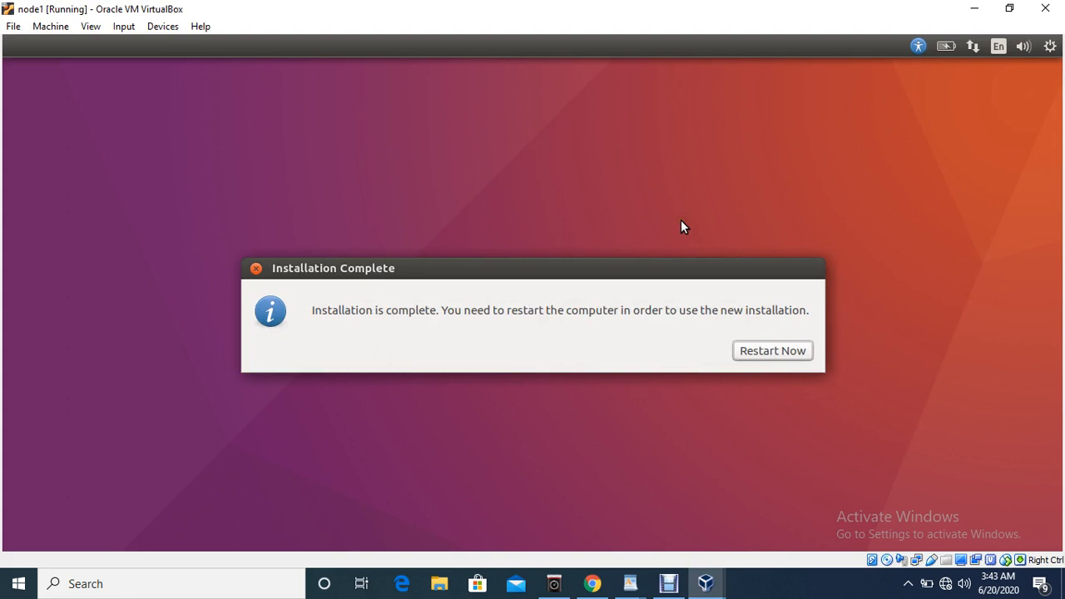
Restart into the newly installed Ubuntu system and log in with the account password, dismissing the mouse pointer integration notice
{"action": "left_click", "coordinate": [748, 352]}
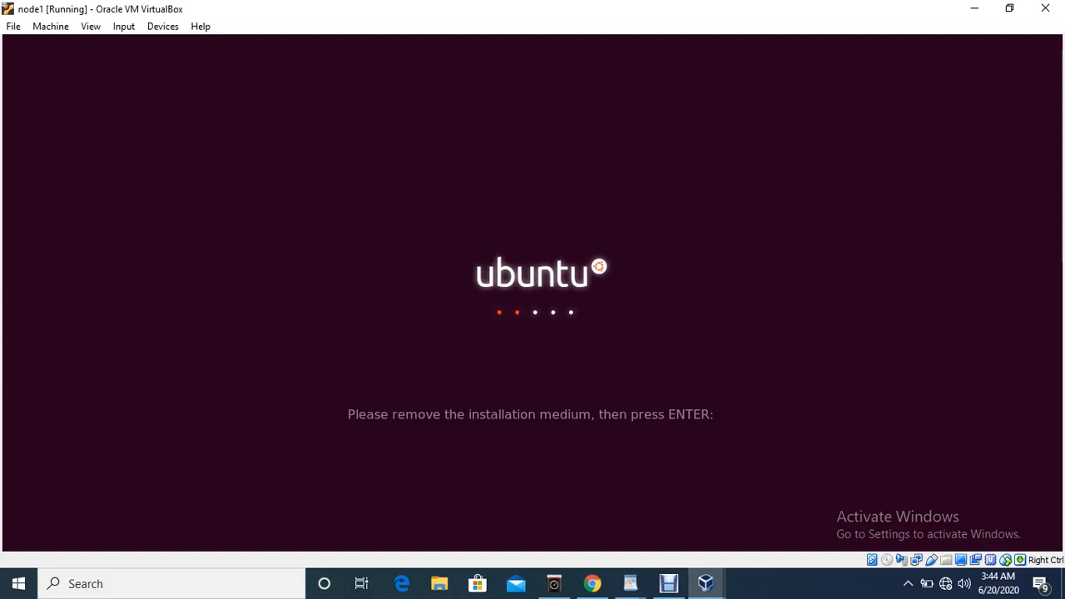
{"action": "key", "text": "Return"}
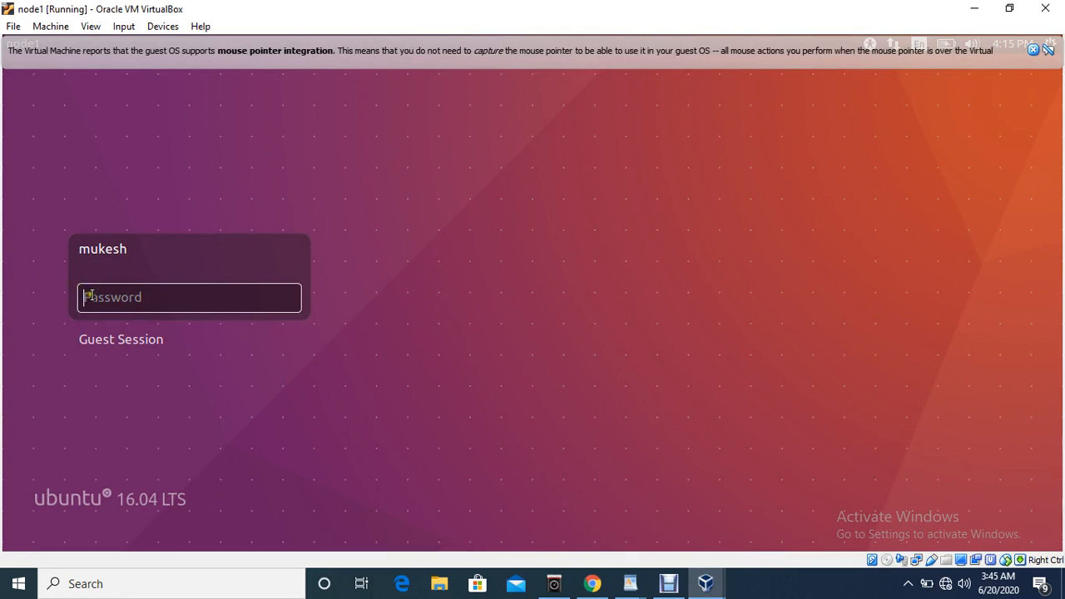
{"action": "type", "text": "********"}
{"action": "key", "text": "Return"}
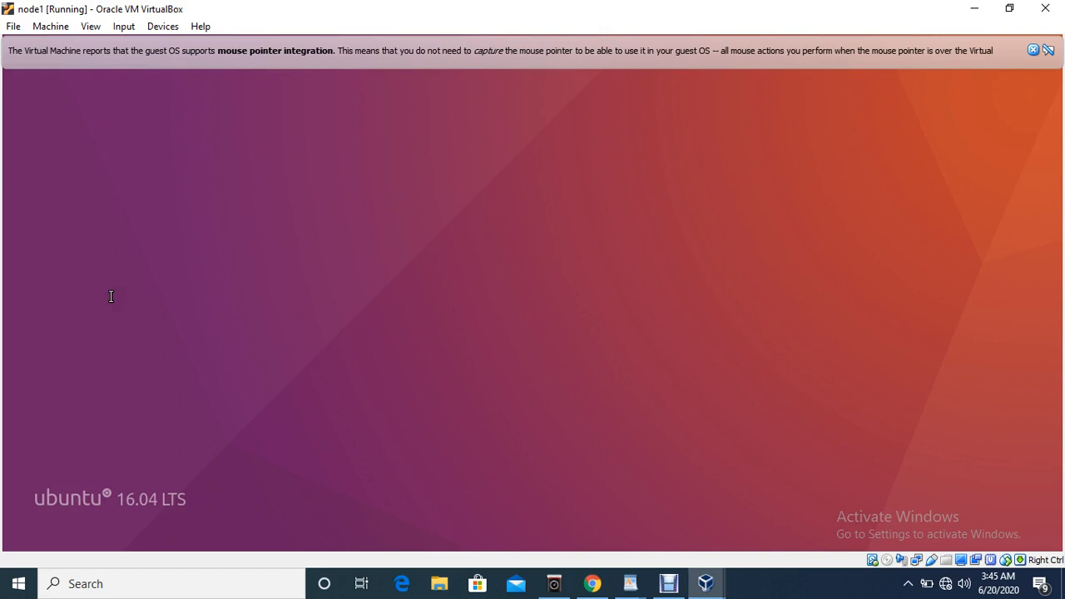
{"action": "left_click", "coordinate": [1033, 50]}
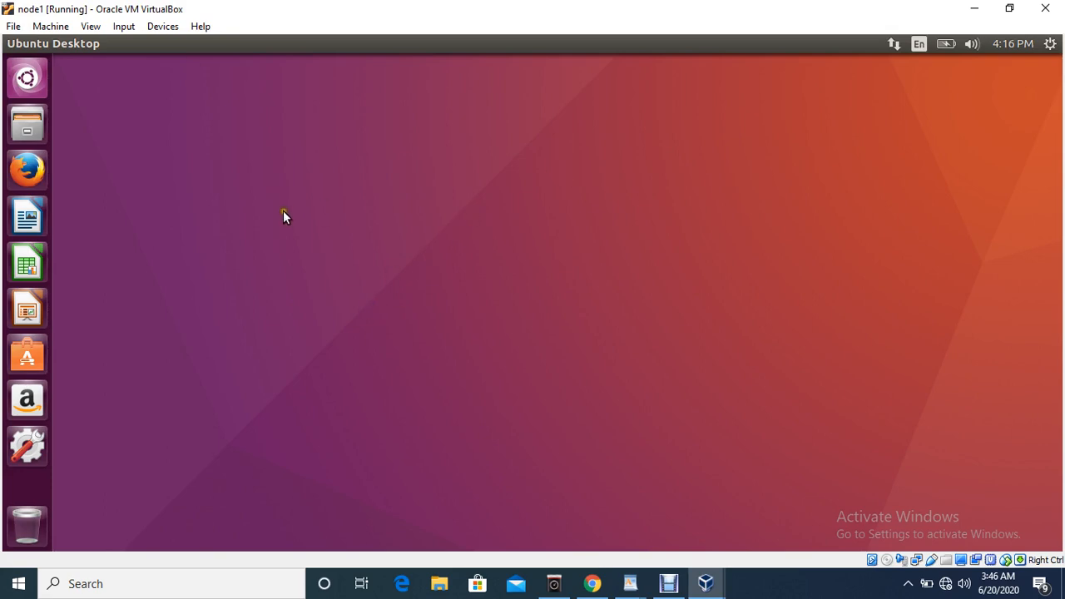
Open a Terminal window nearer the middle of the Ubuntu desktop and run the uptime command in it
{"action": "left_click", "coordinate": [32, 79]}
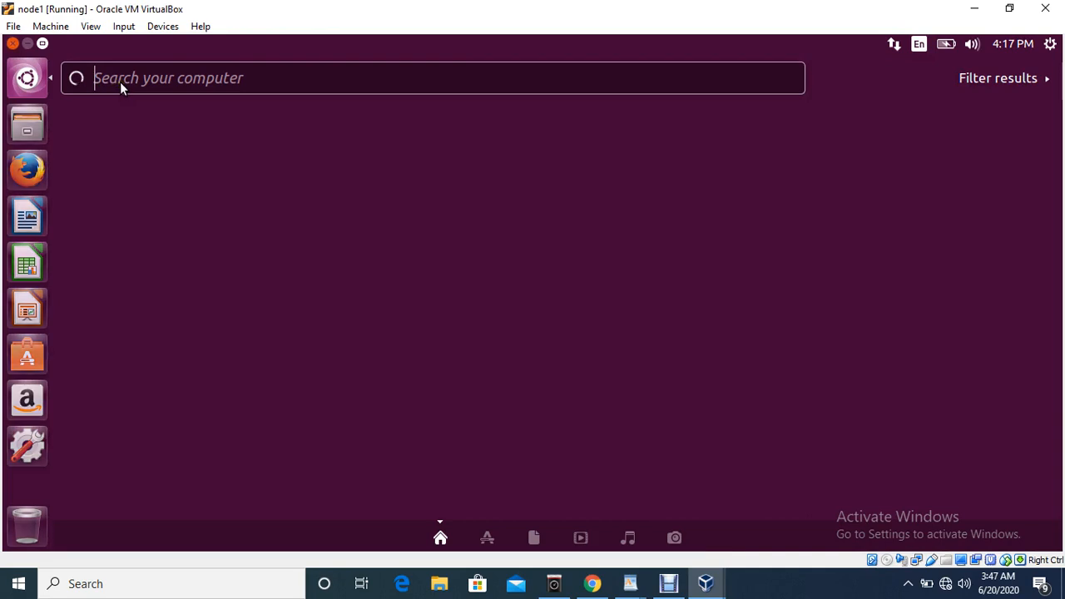
{"action": "type", "text": "ter"}
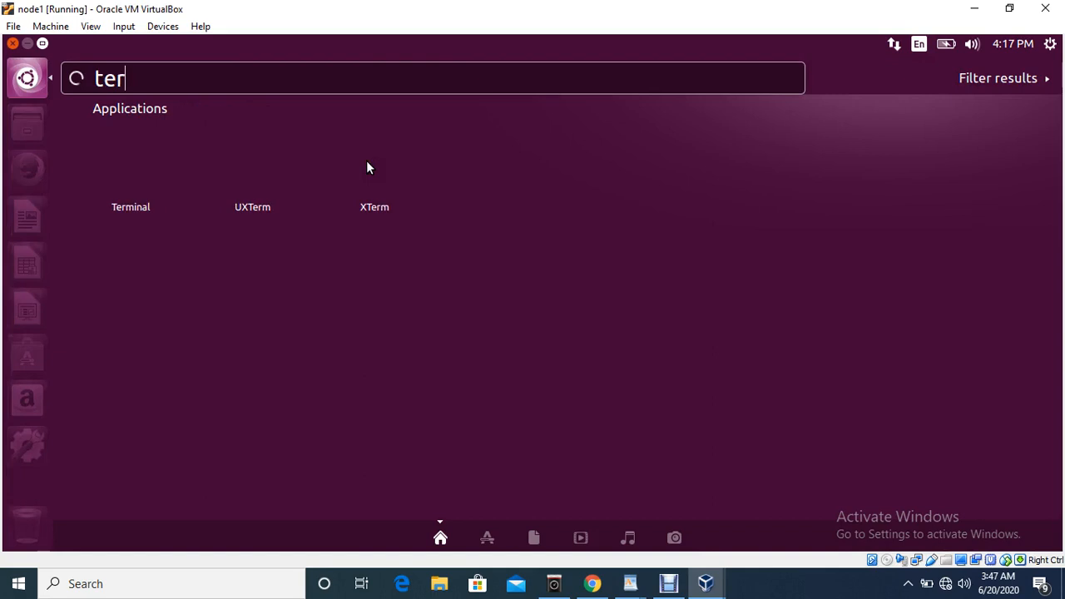
{"action": "left_click", "coordinate": [140, 200]}
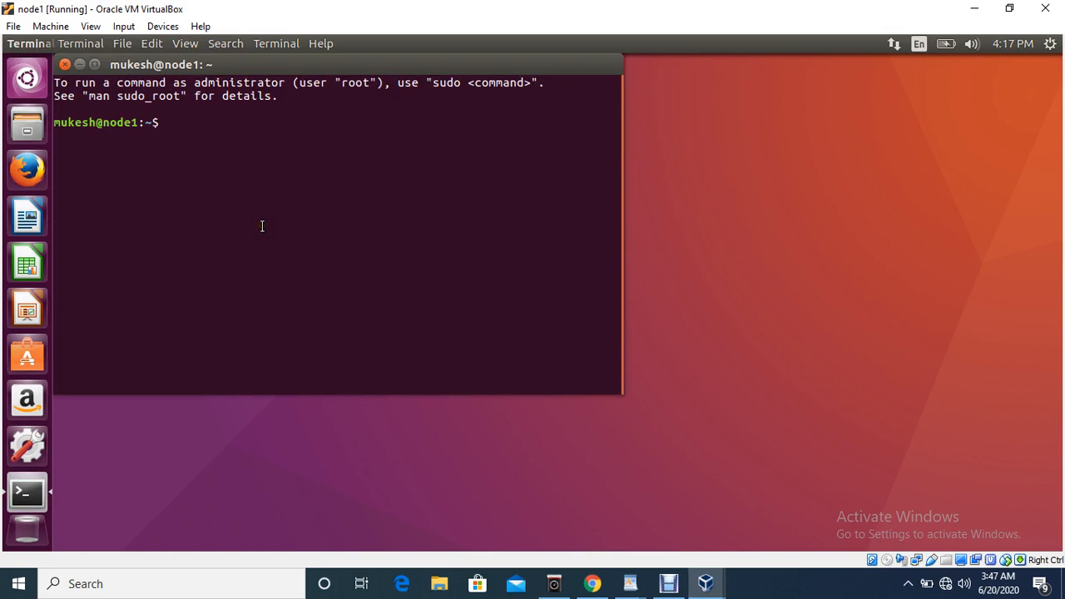
{"action": "left_click_drag", "start_coordinate": [222, 66], "coordinate": [321, 125]}
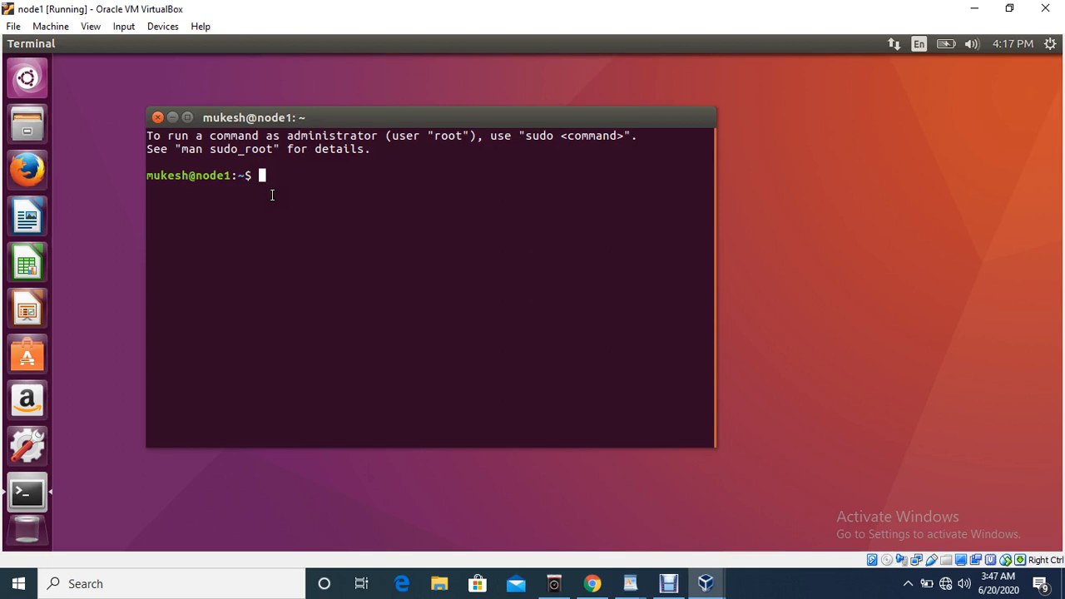
{"action": "type", "text": "uptime"}
{"action": "key", "text": "Return"}
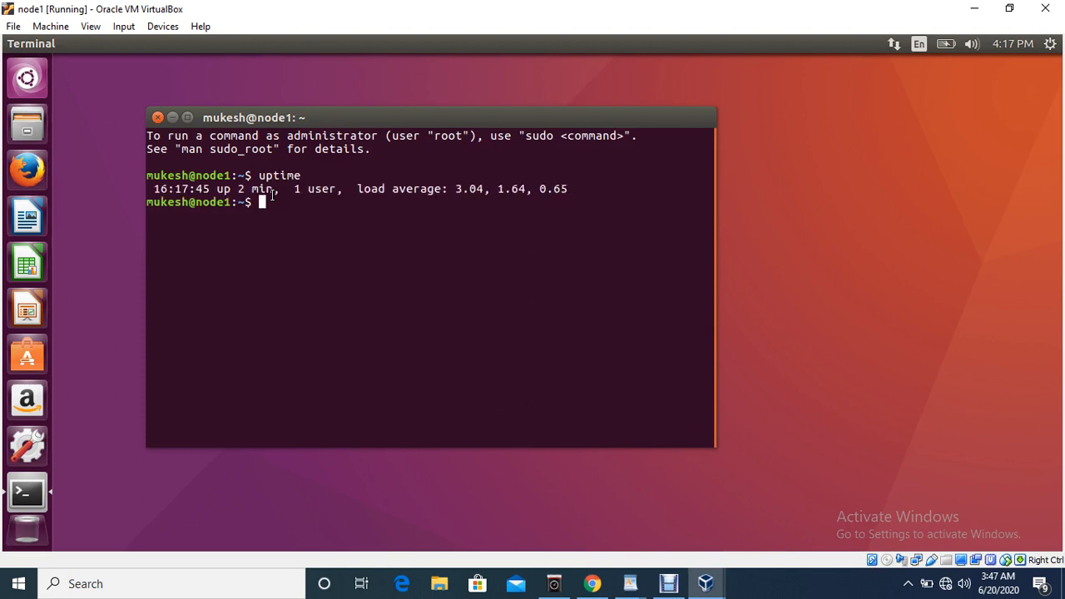